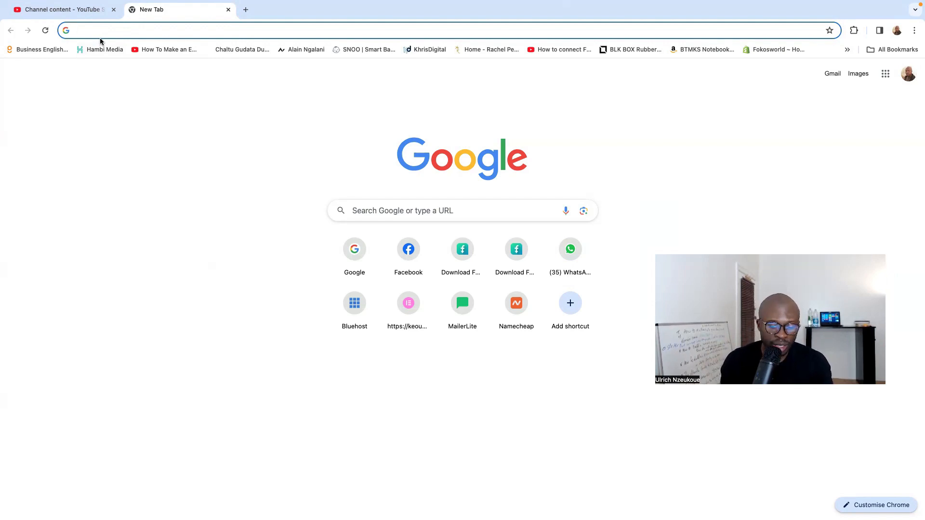
- Open ulrichmedia1.com/mailerlite in the new tab and look through the homepage down to the Integrations section
text(ulrichmedia1.com/mailerlite)
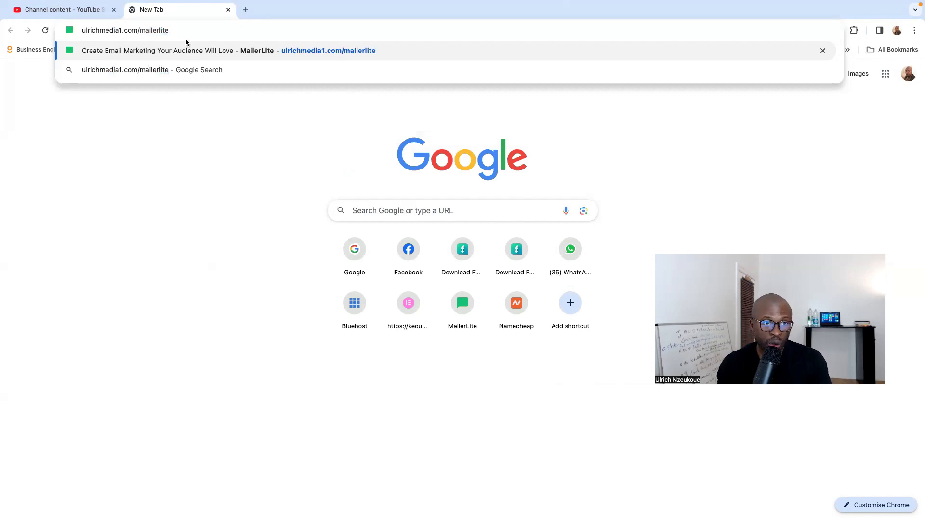
key(Return)
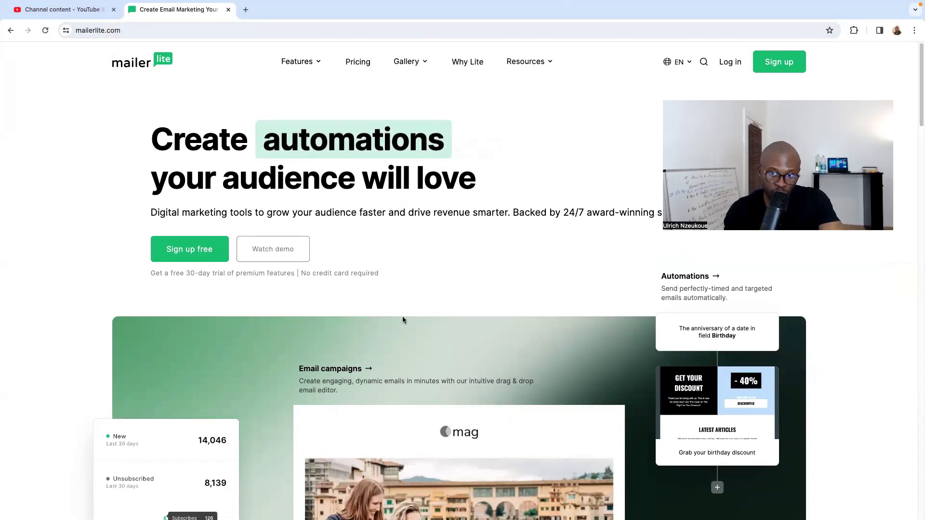
scroll(262, 212, down, 3)
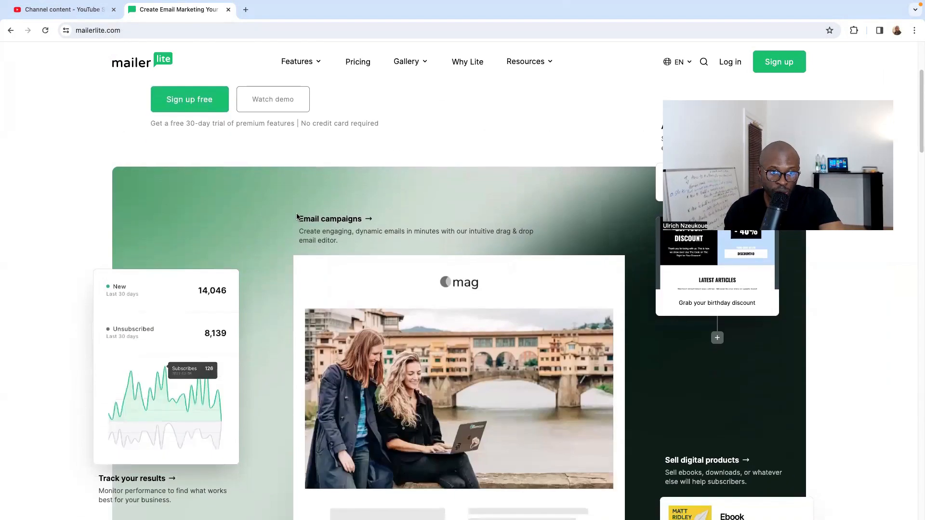
scroll(349, 239, down, 18)
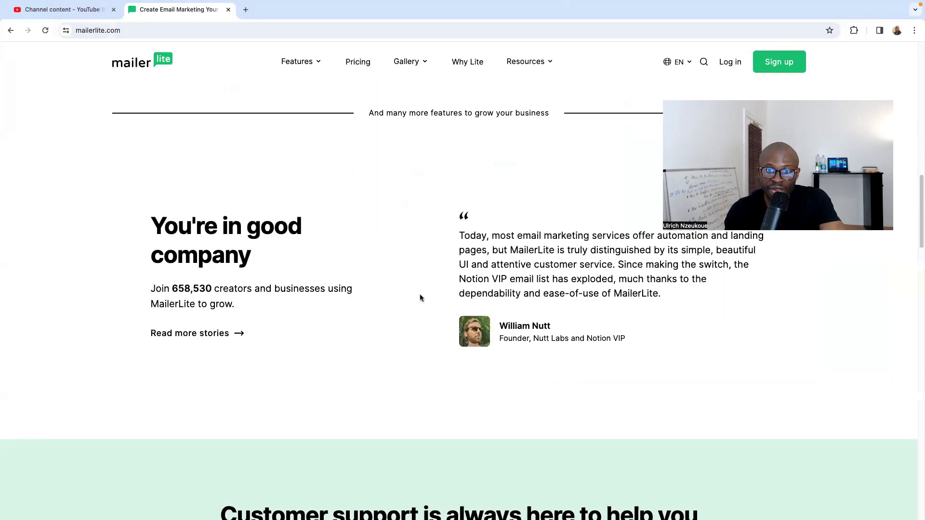
scroll(433, 309, down, 2)
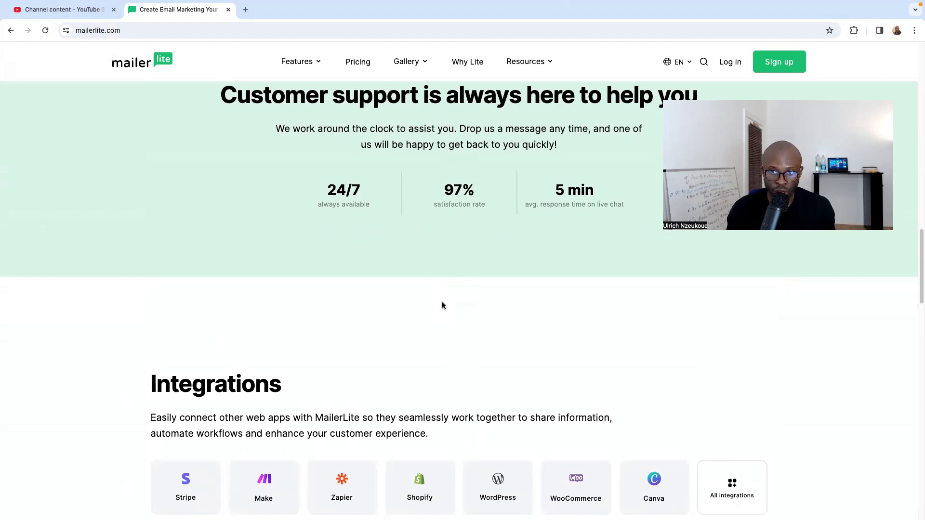
scroll(440, 308, down, 6)
- Review the customer support and Integrations sections of the homepage
scroll(655, 207, up, 5)
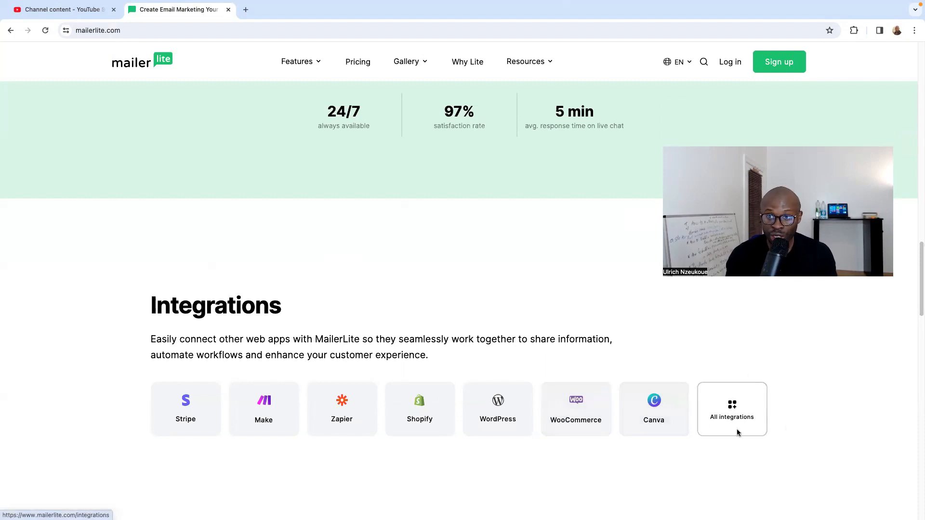
scroll(591, 371, up, 1)
scroll(592, 371, up, 2)
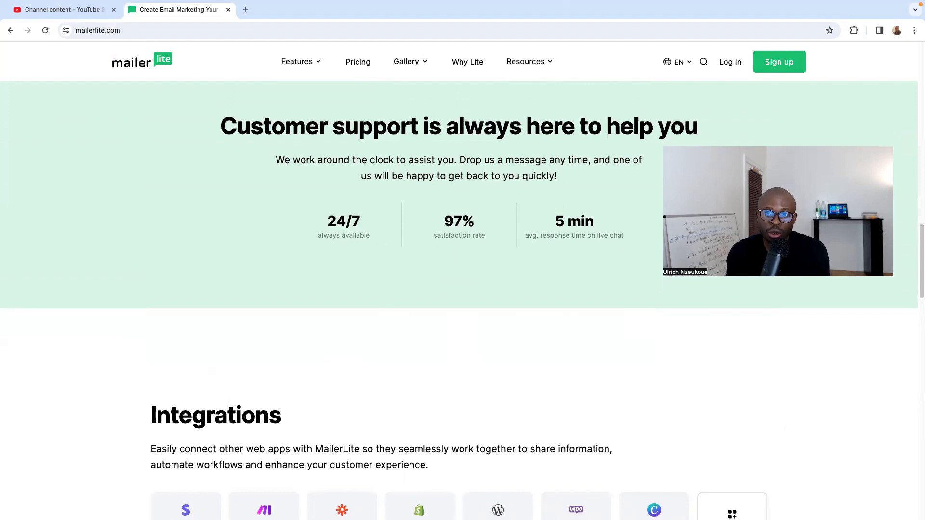
scroll(594, 215, down, 6)
scroll(562, 243, up, 9)
scroll(559, 245, down, 10)
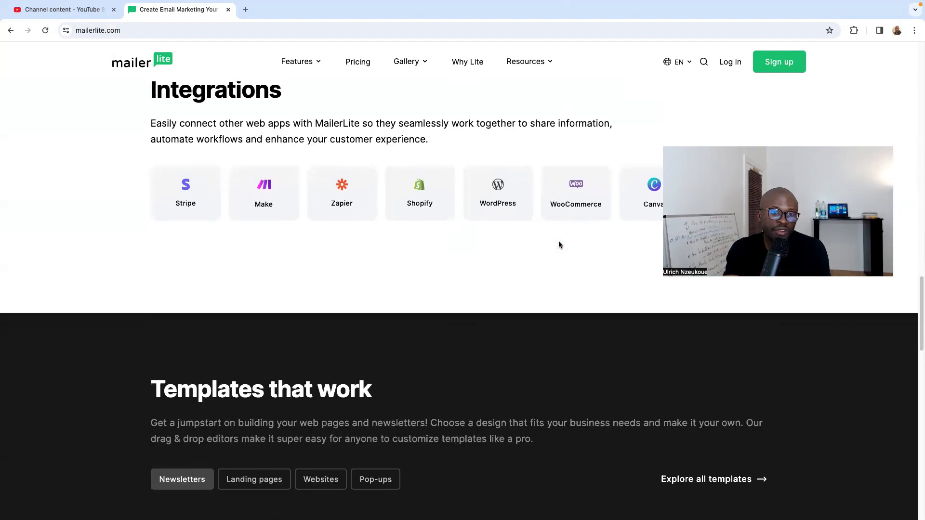
- Look through the newsletter designs under "Templates that work" and the remainder of the homepage
scroll(558, 244, down, 4)
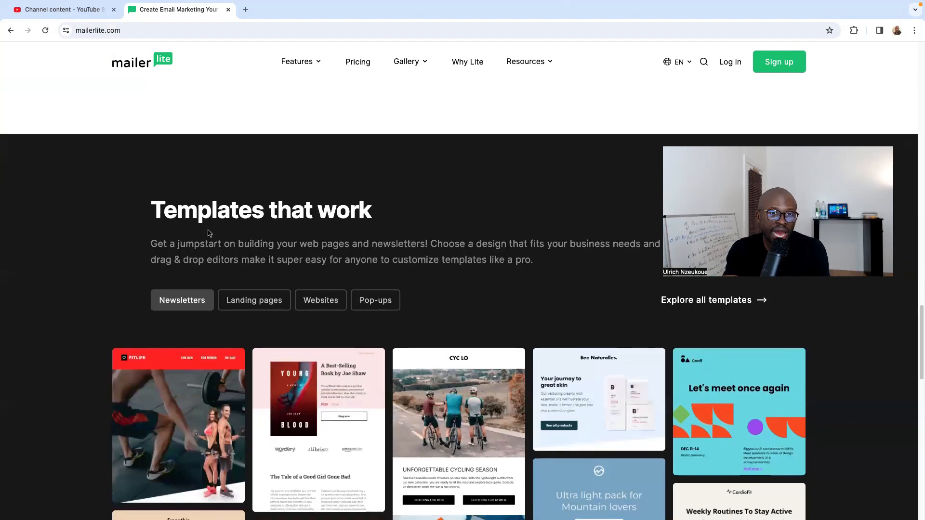
scroll(233, 256, down, 2)
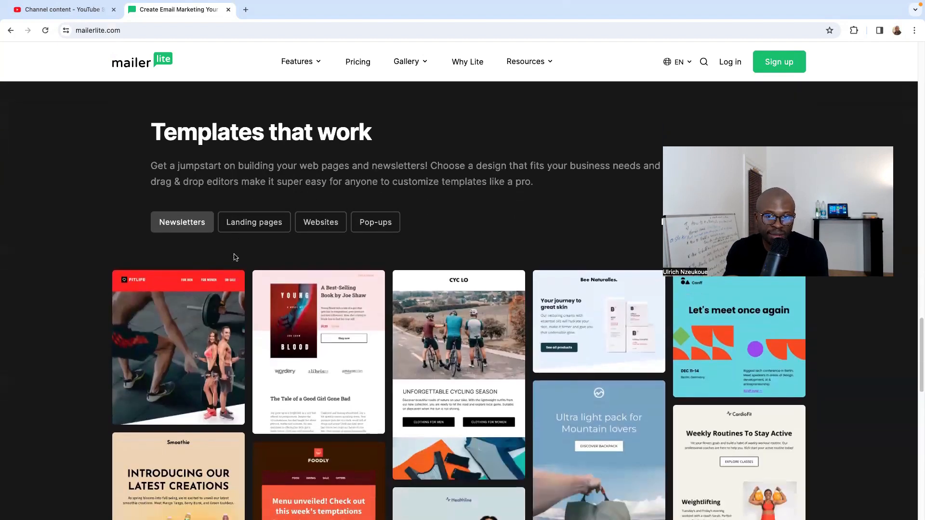
scroll(235, 257, down, 3)
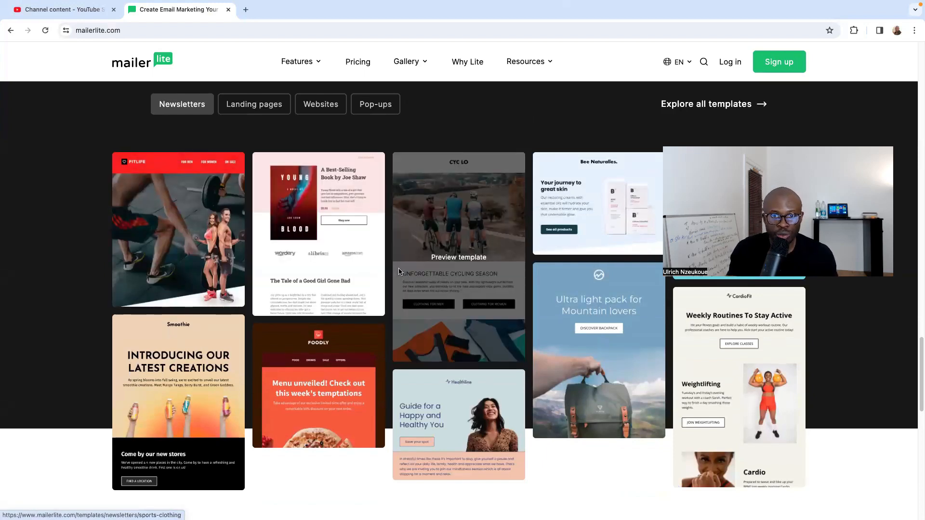
scroll(438, 270, down, 15)
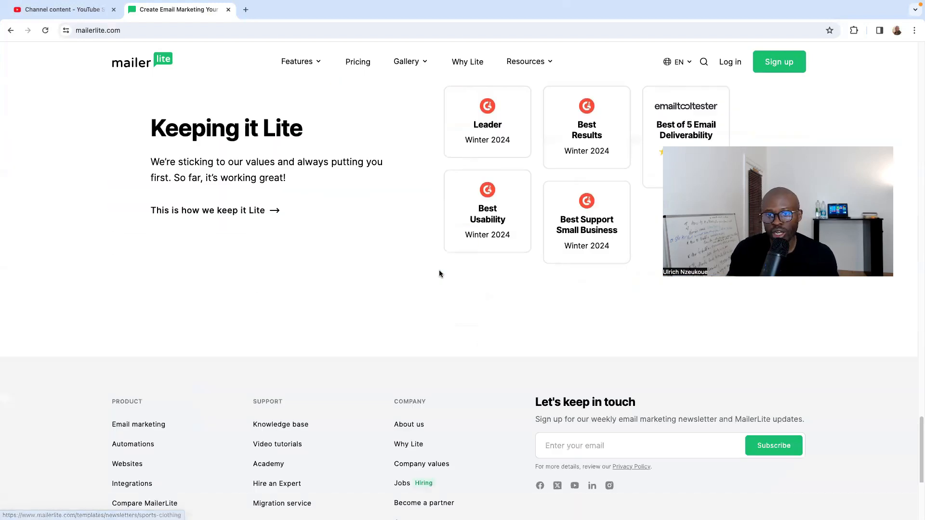
- Compare the plans on the pricing page and inspect the Enterprise plan's enquiry form, returning to the pricing page
scroll(438, 274, down, 1)
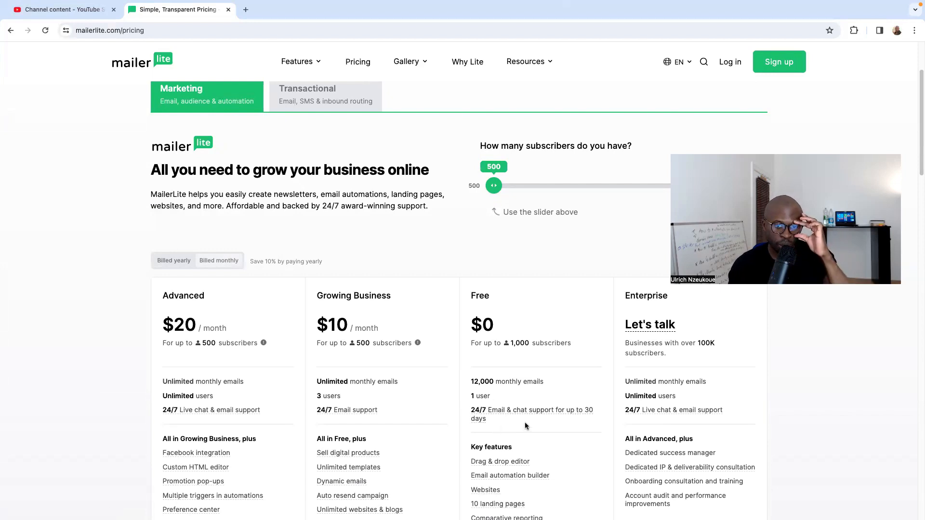
scroll(534, 419, down, 2)
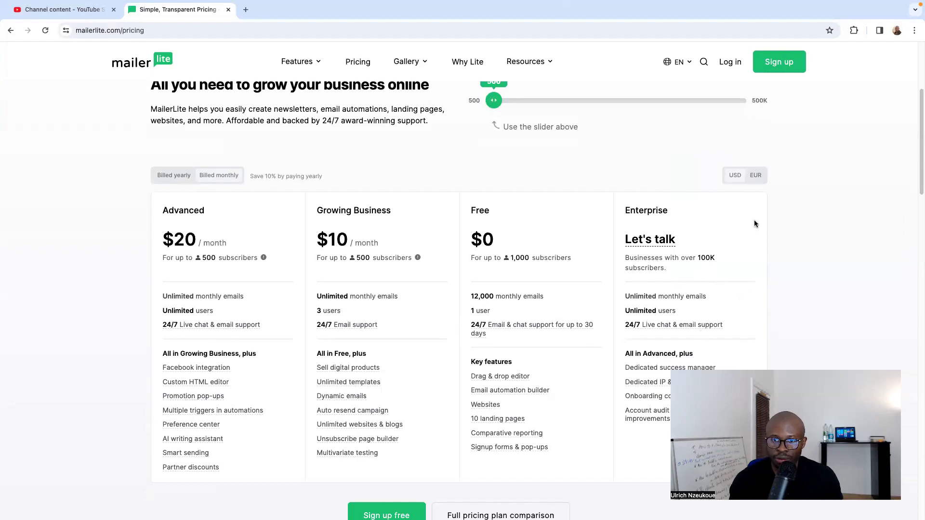
click(645, 241)
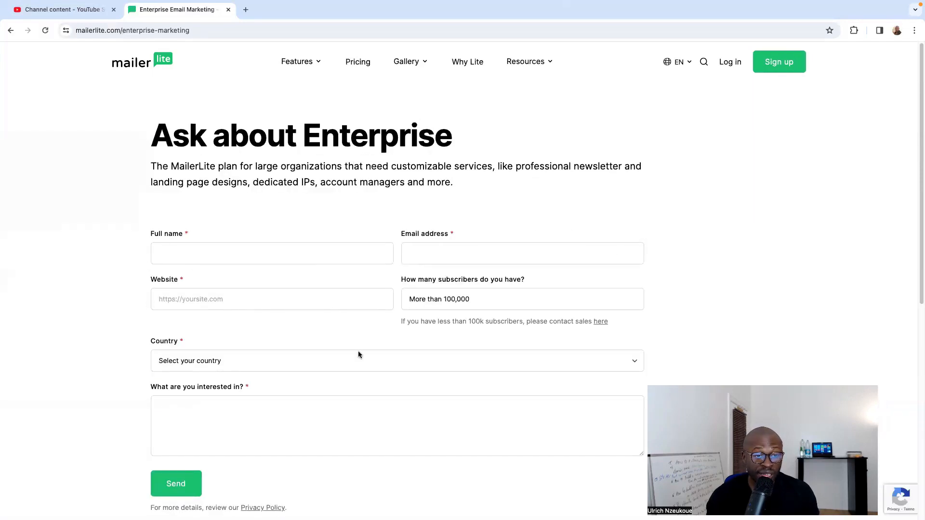
scroll(290, 413, down, 3)
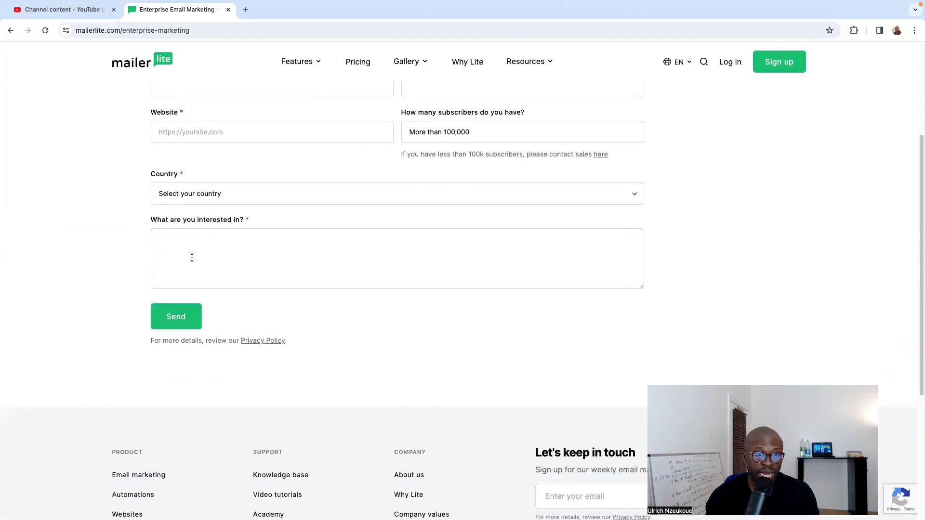
scroll(293, 289, up, 1)
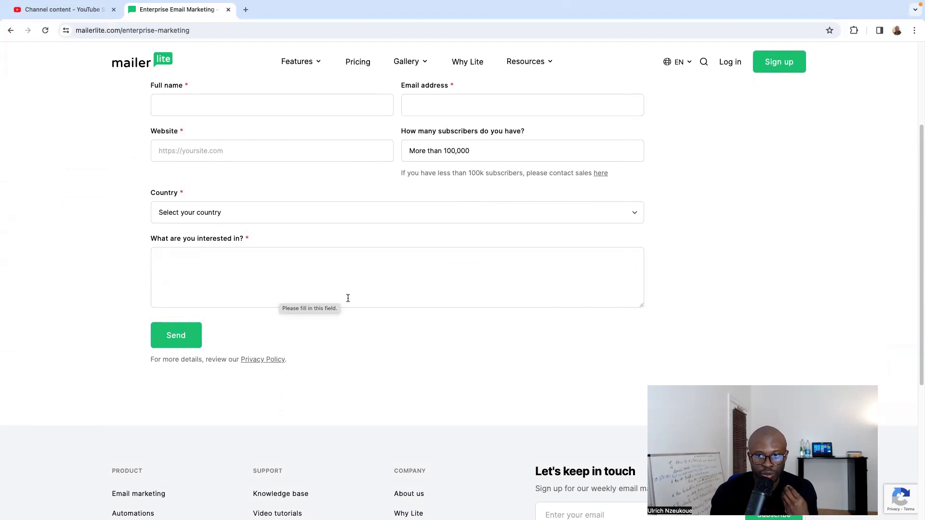
scroll(539, 267, up, 3)
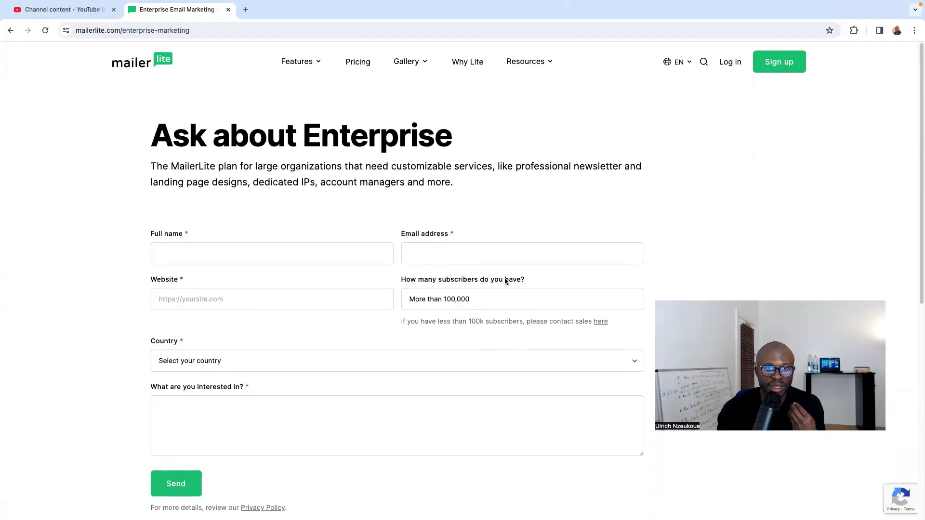
click(10, 29)
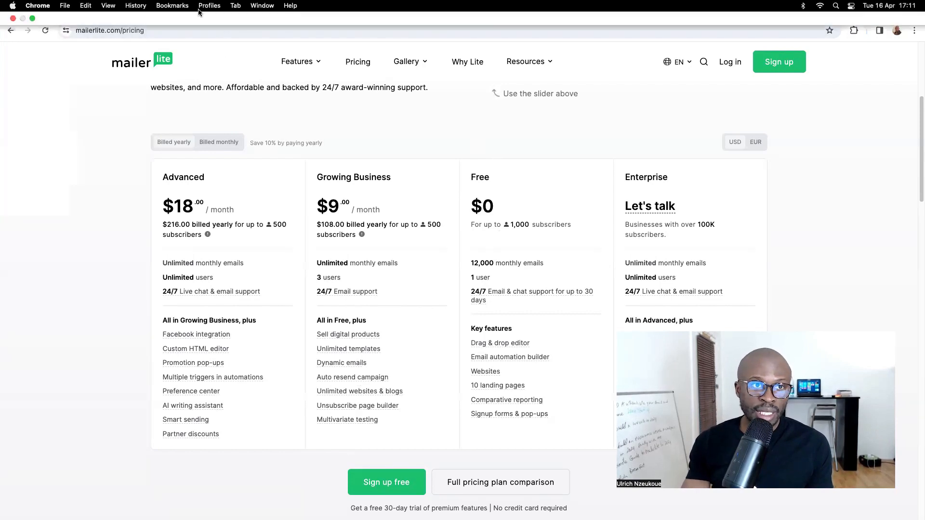
- From the account dashboard, open the subscriber groups and start creating a new group, beginning its name with "M"
click(171, 9)
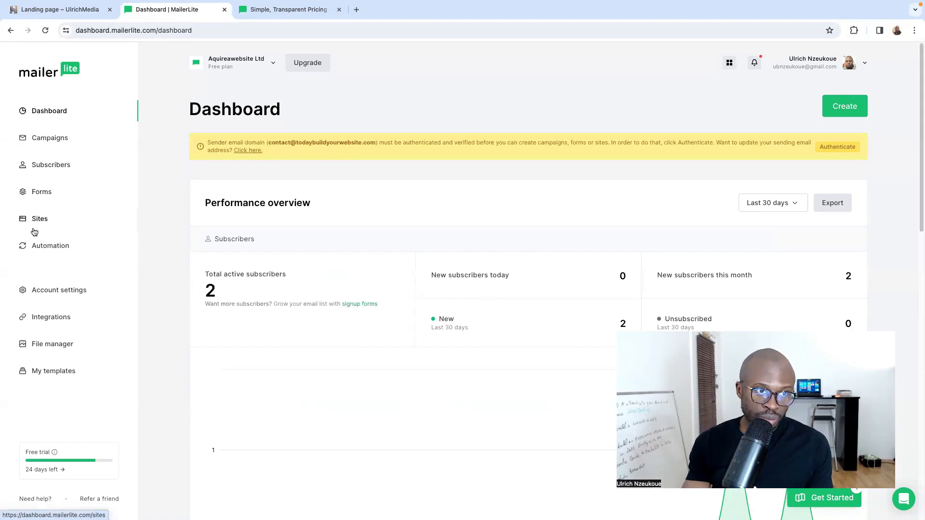
click(60, 166)
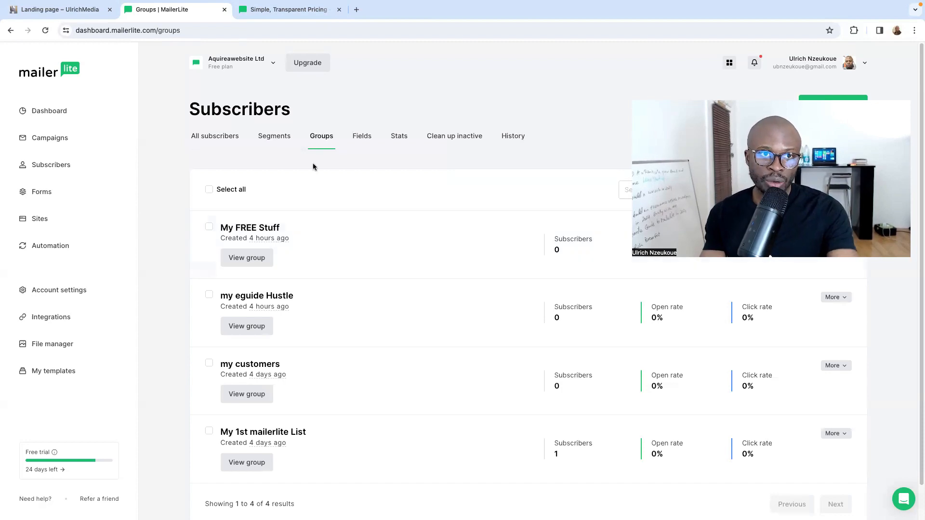
click(828, 108)
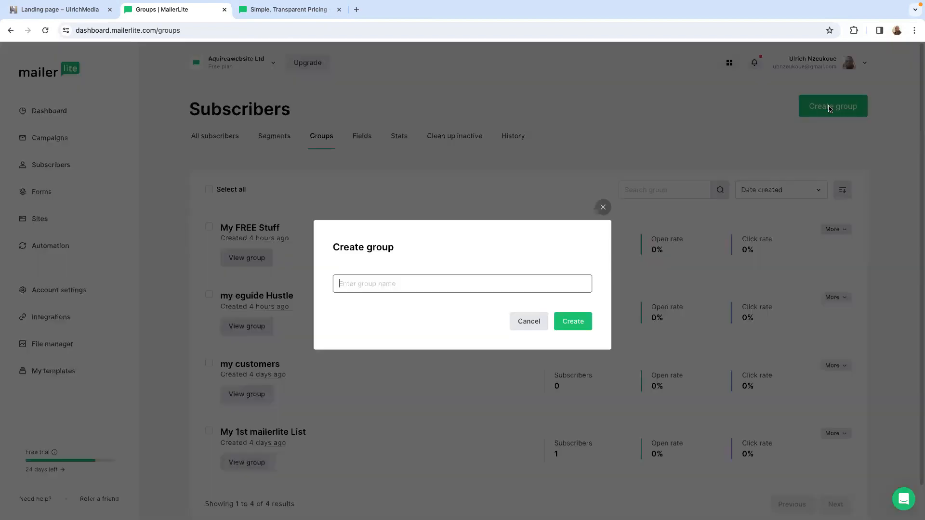
click(463, 285)
text(M)
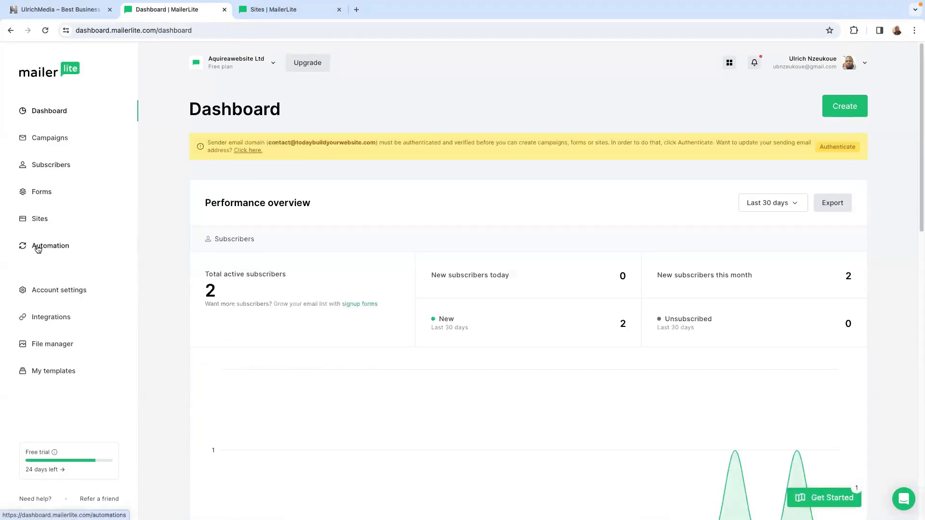
- Start a new automation and look through the workflow templates down to the welcome and webinar invitation ones
click(53, 248)
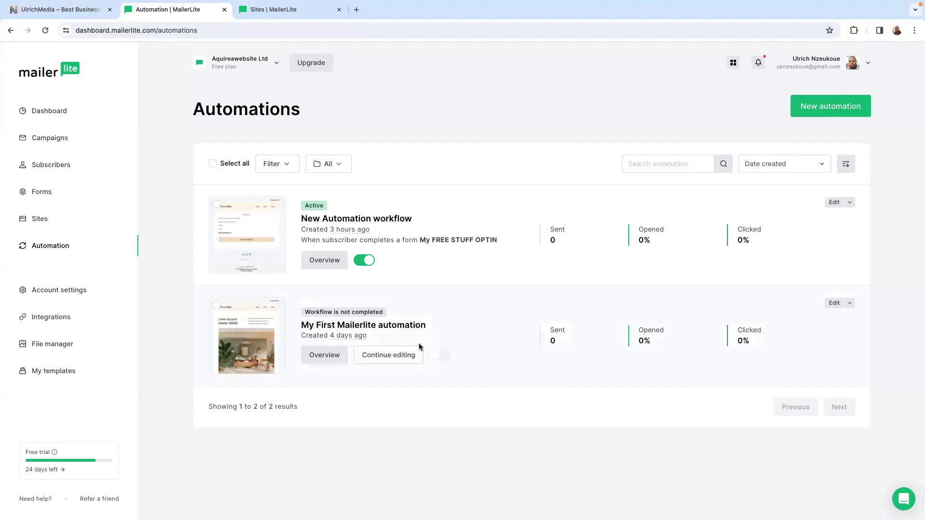
click(821, 105)
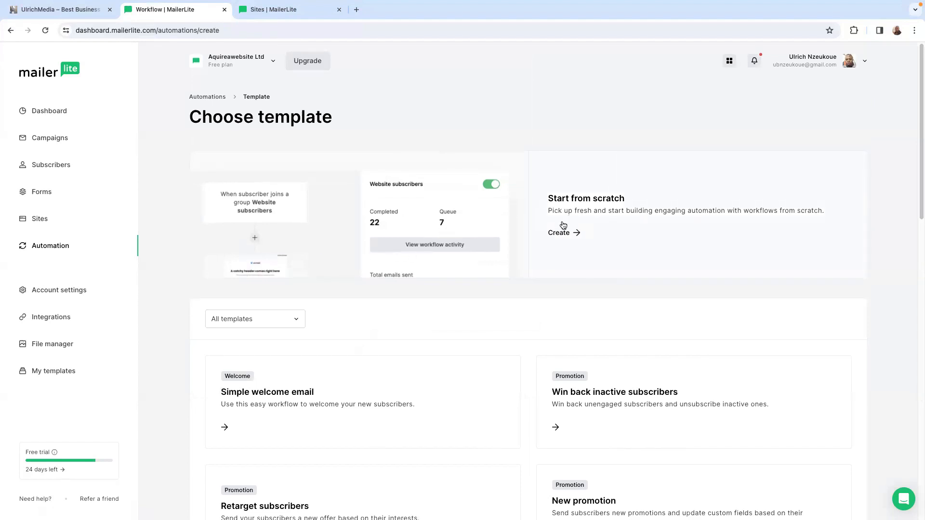
scroll(636, 232, down, 1)
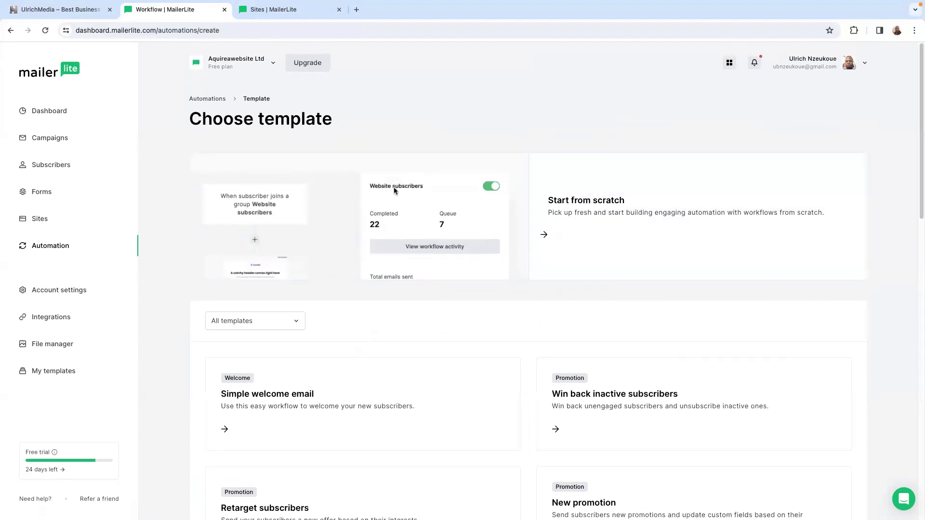
scroll(195, 369, down, 1)
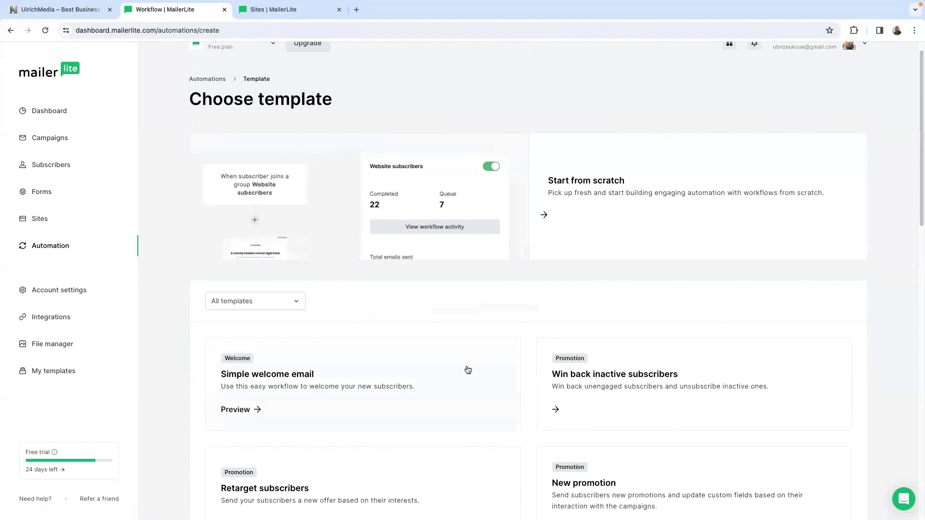
scroll(442, 374, down, 3)
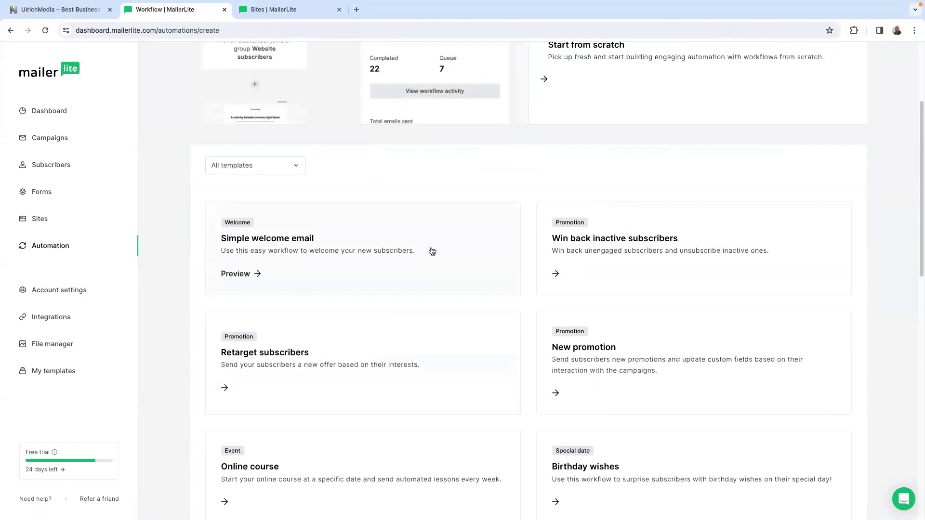
scroll(302, 371, down, 1)
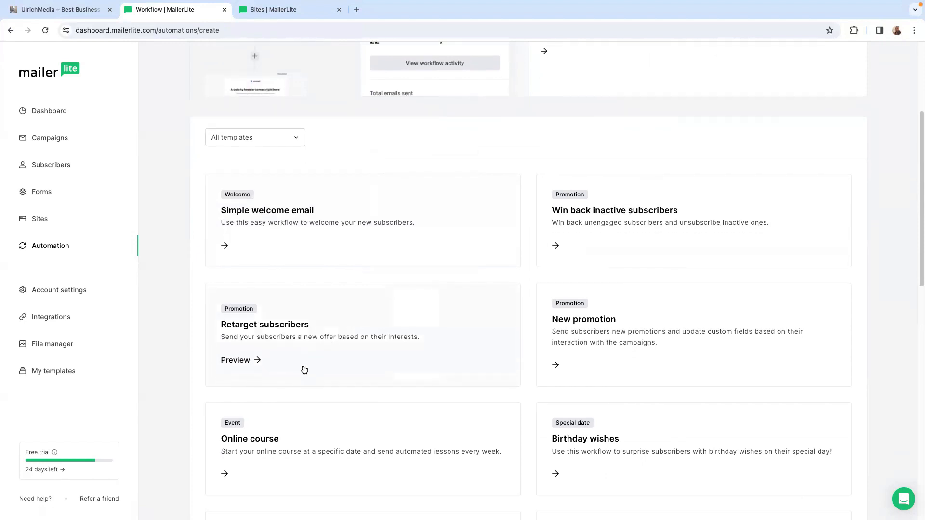
scroll(313, 448, down, 4)
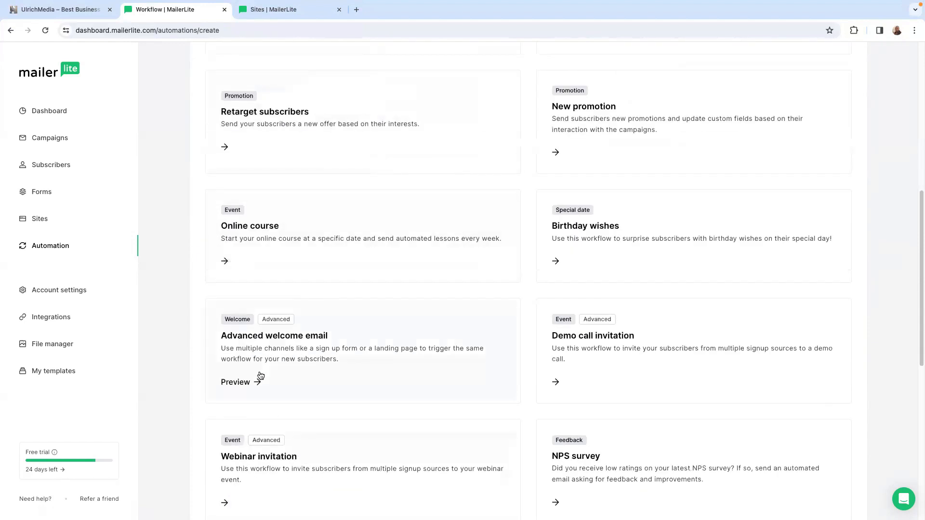
- Review the full list of automation templates, including the reminder and e-commerce workflows, and return to its beginning
scroll(376, 446, up, 2)
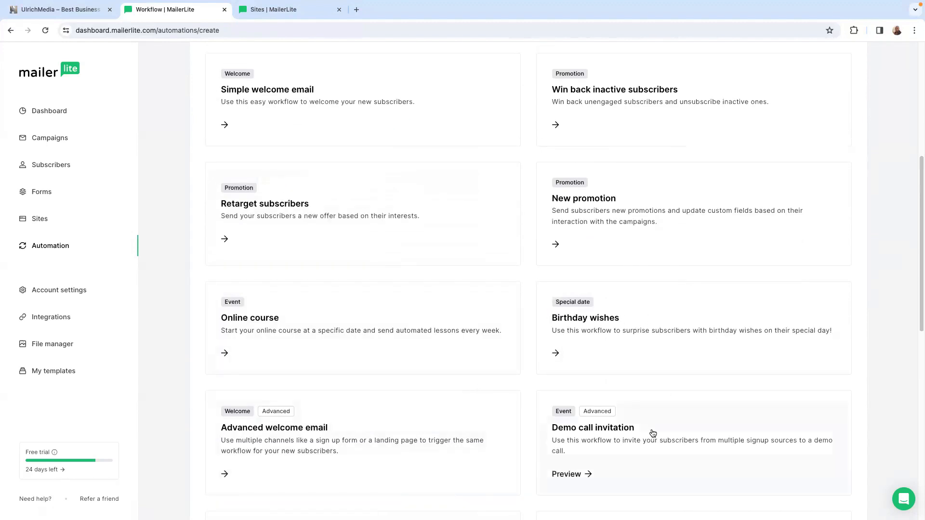
scroll(651, 432, up, 5)
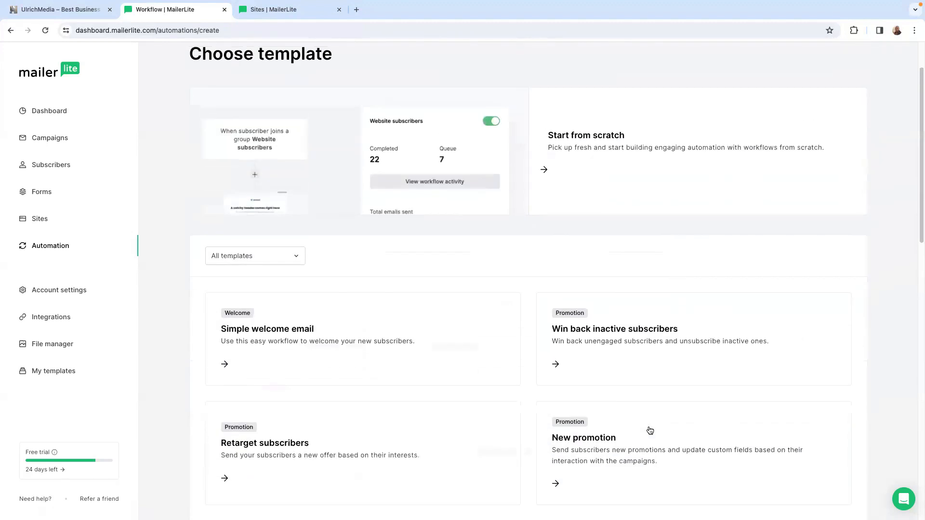
scroll(636, 419, down, 1)
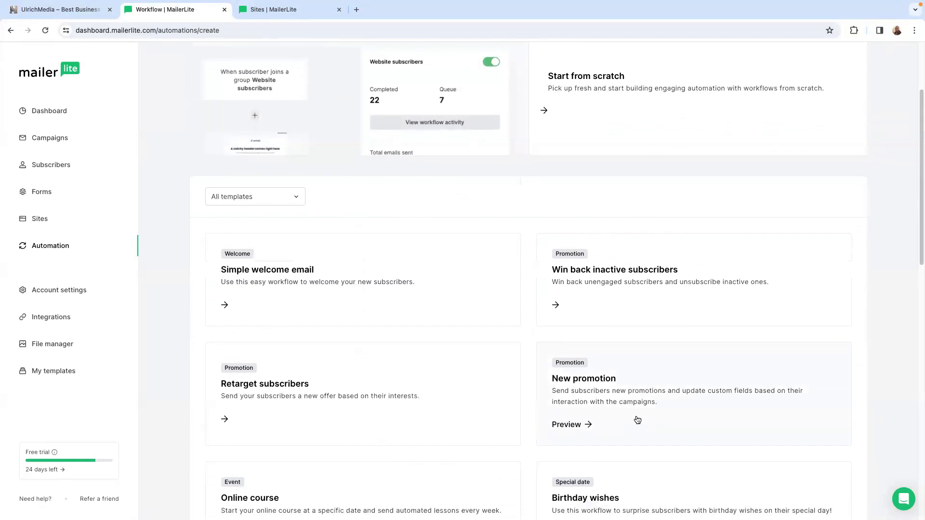
scroll(637, 420, down, 10)
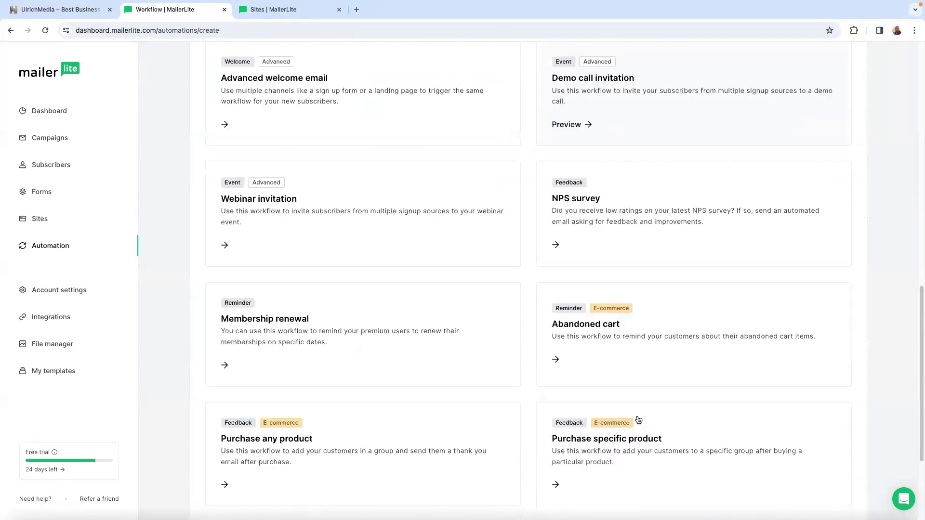
scroll(638, 420, up, 12)
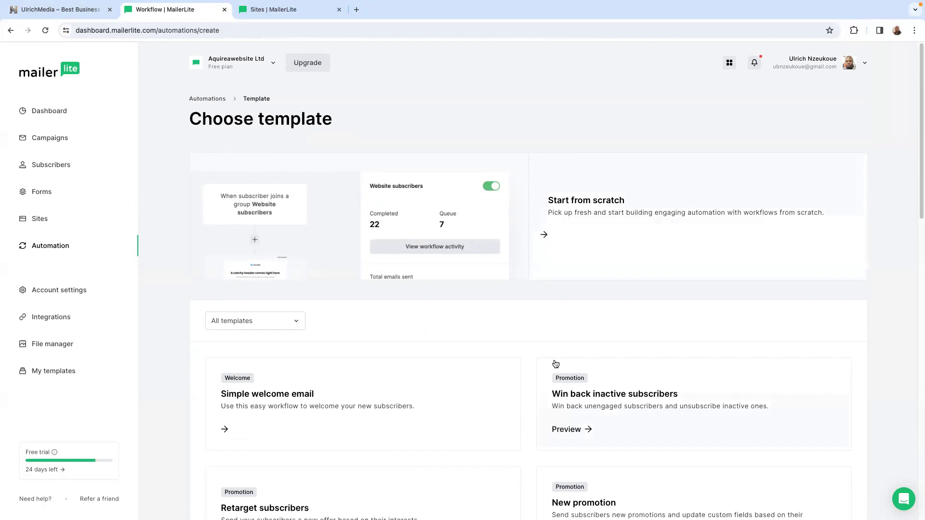
- Look through the automation templates, but create an automation from scratch named "My Free Guide" and start building it
scroll(442, 444, down, 5)
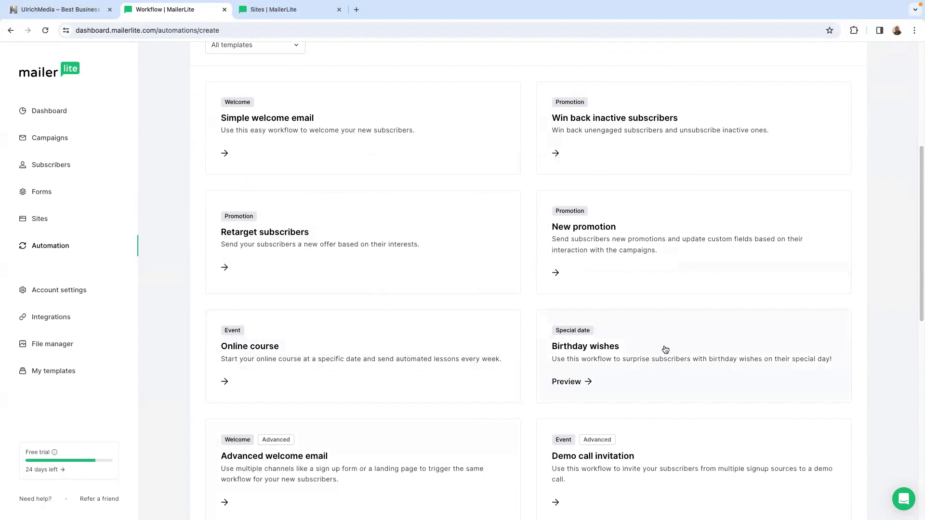
scroll(511, 362, down, 1)
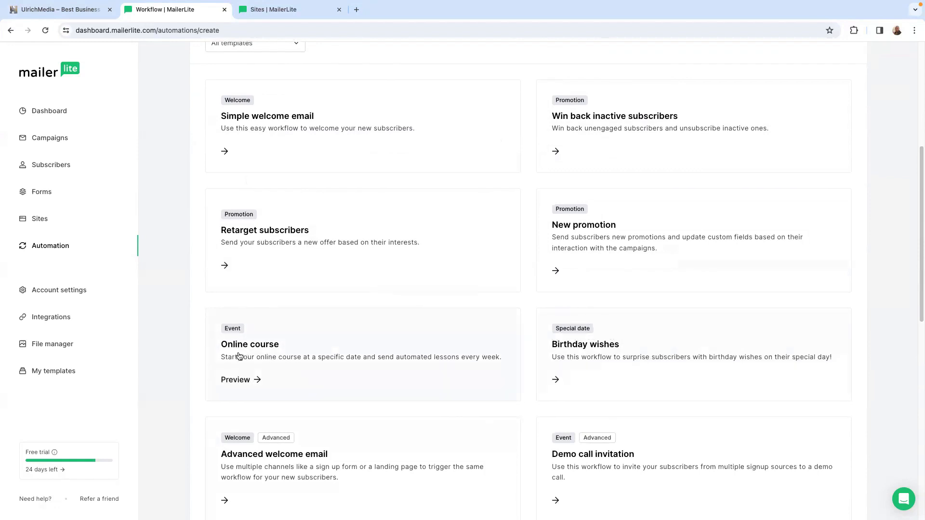
scroll(477, 341, up, 4)
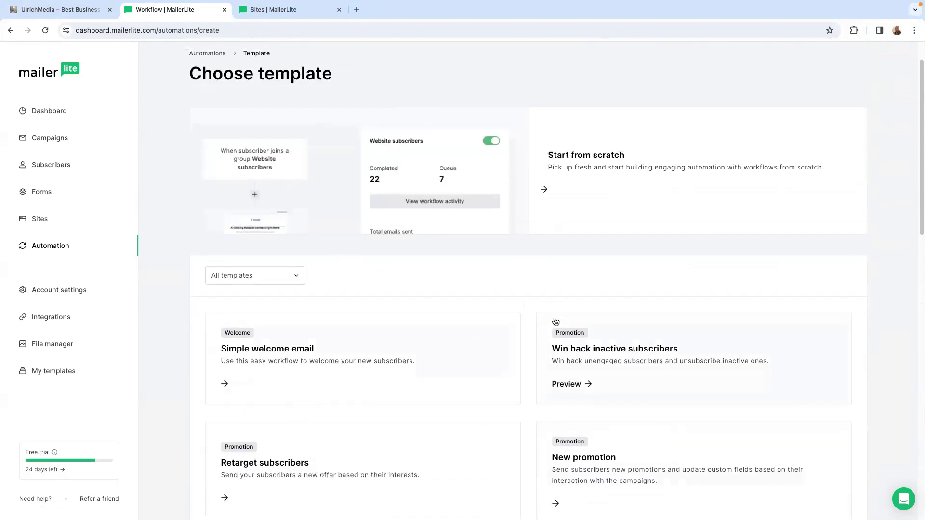
scroll(553, 319, down, 2)
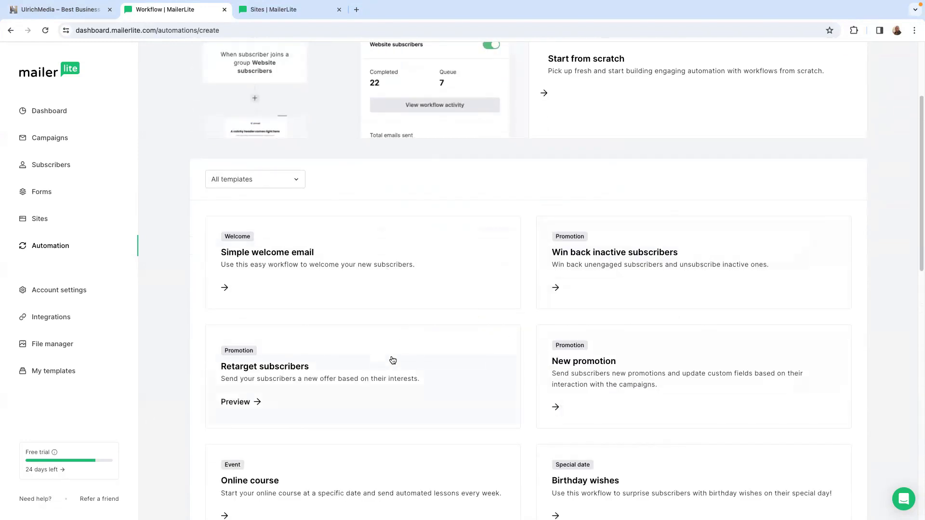
scroll(393, 359, down, 1)
scroll(394, 359, up, 4)
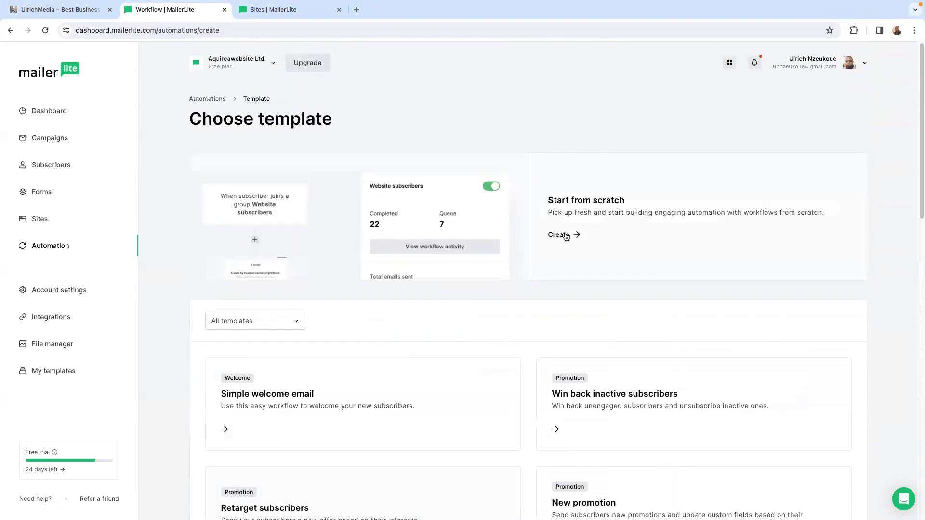
click(566, 236)
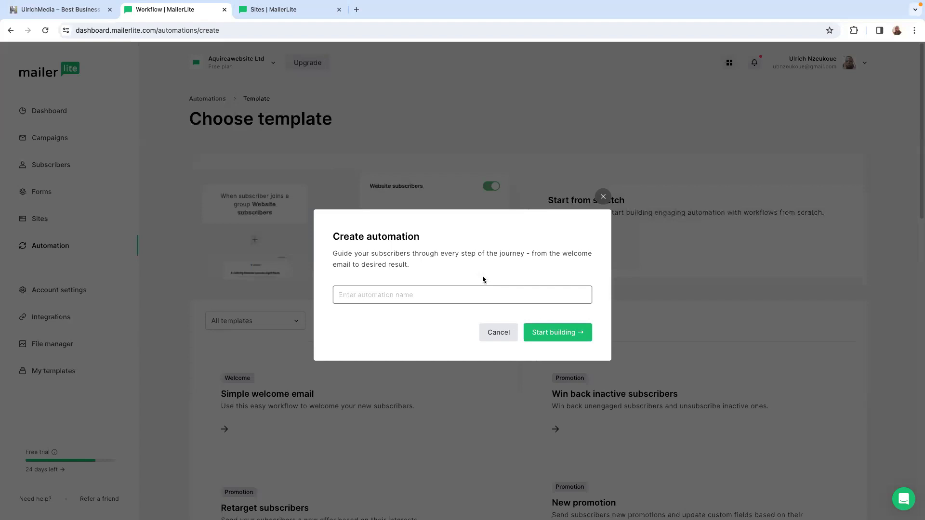
text(My Free Guide)
click(428, 336)
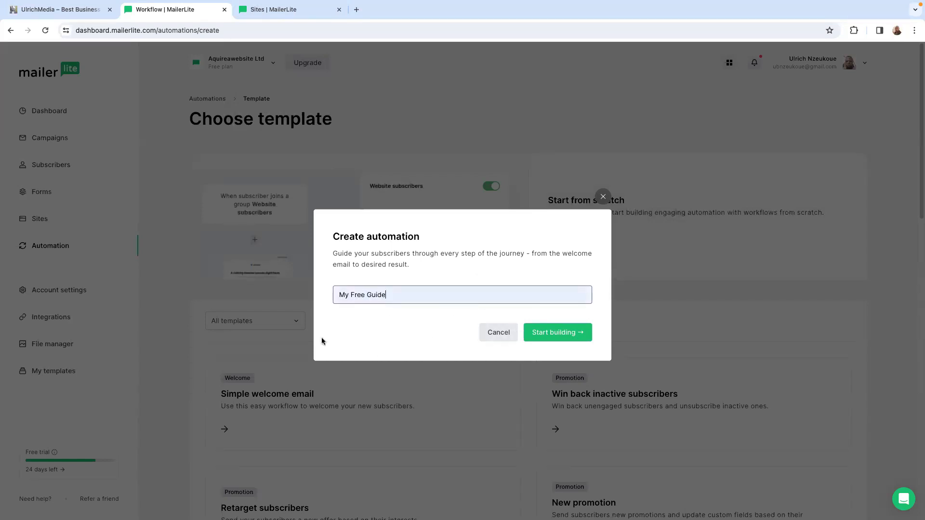
click(554, 334)
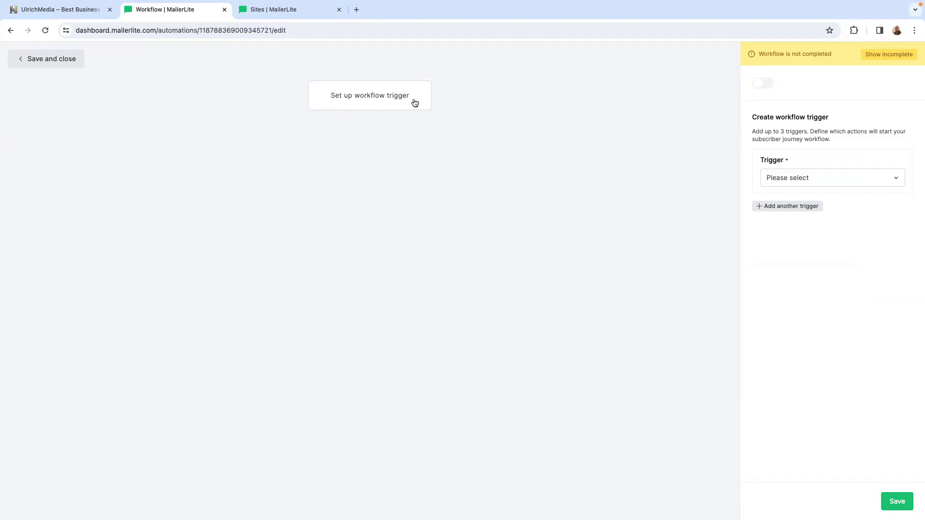
- Set the workflow trigger to "When subscriber completes a form" with the form "My Free Guide" and save it
click(869, 179)
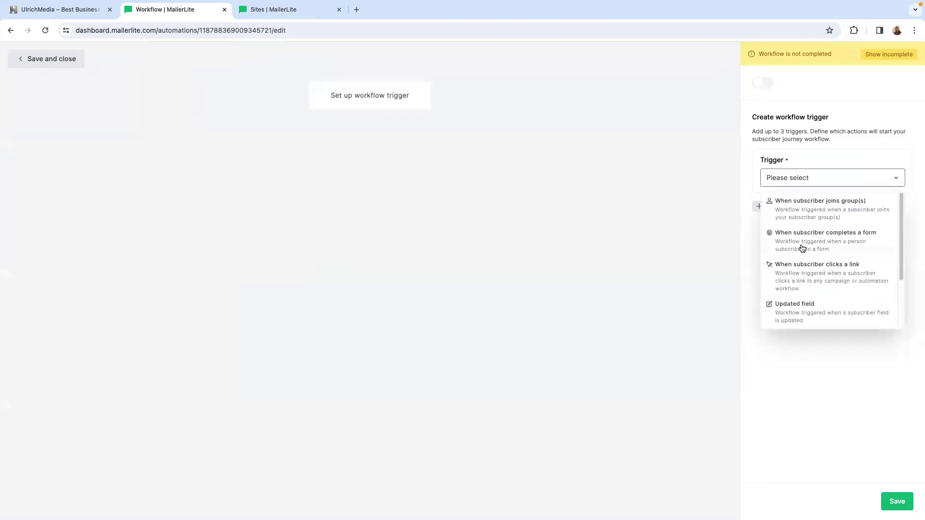
click(829, 238)
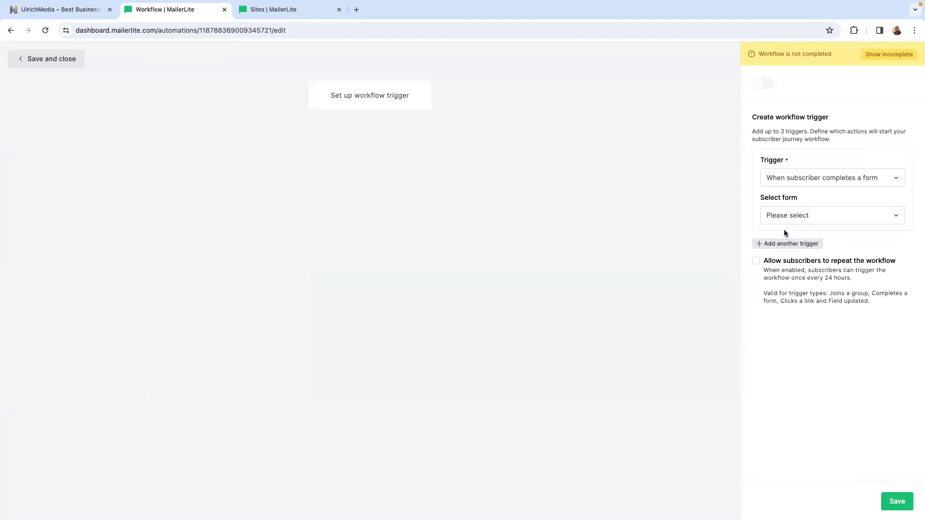
click(831, 219)
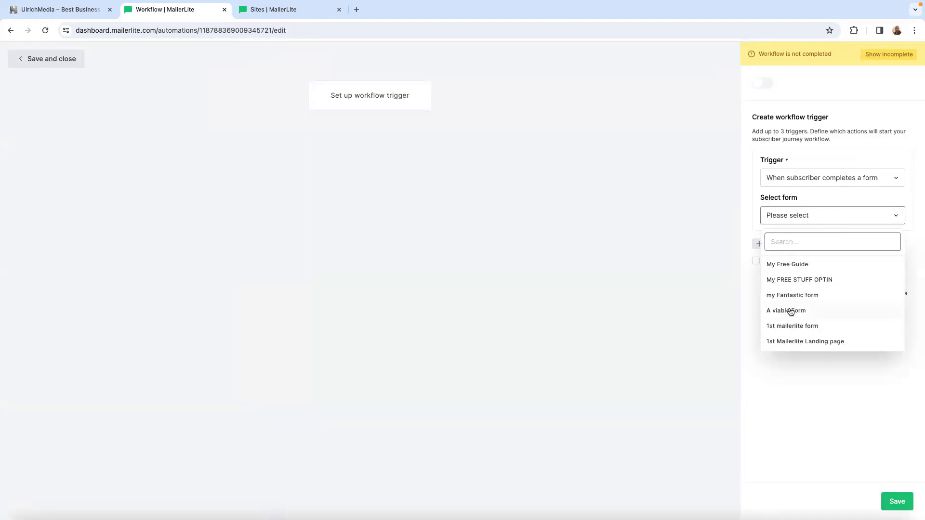
click(803, 265)
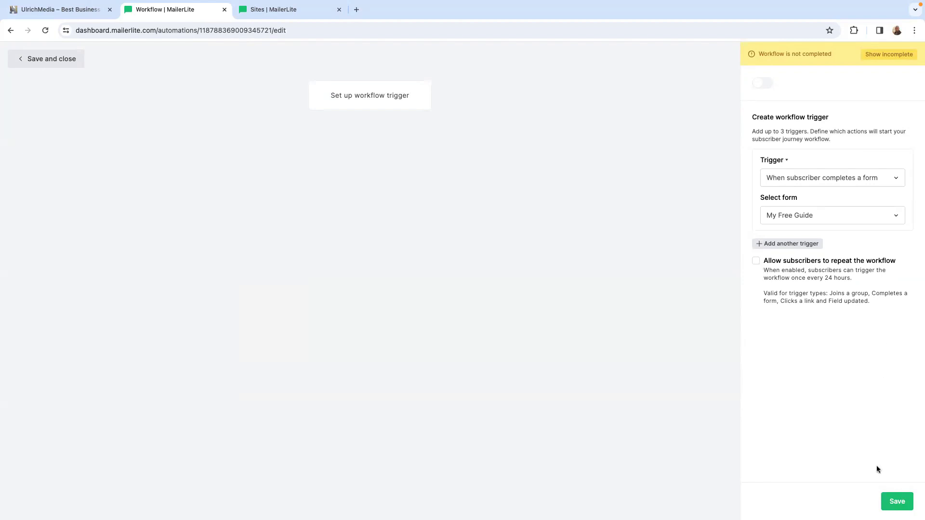
click(898, 502)
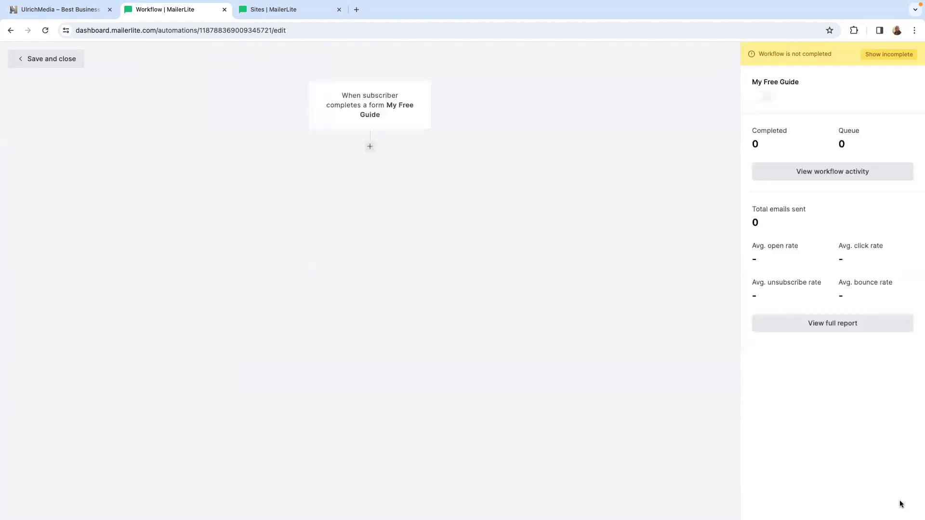
- Add an email step after the trigger, named "My Free Guide" with the subject "free Guide", and enter the sender's email address
click(369, 148)
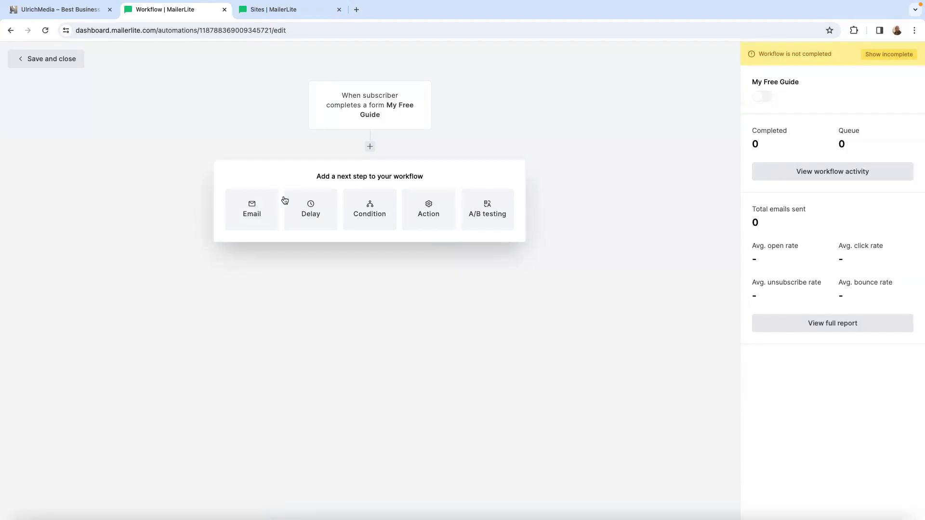
click(255, 212)
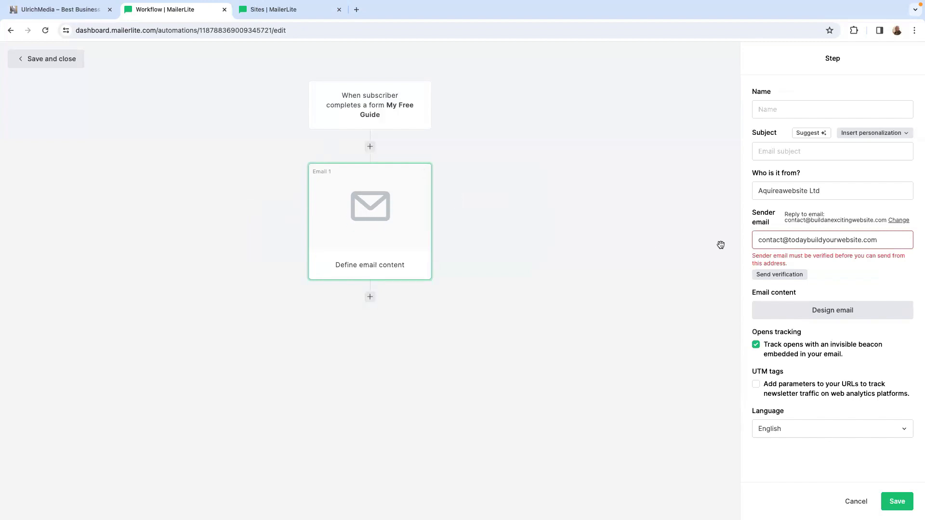
click(776, 105)
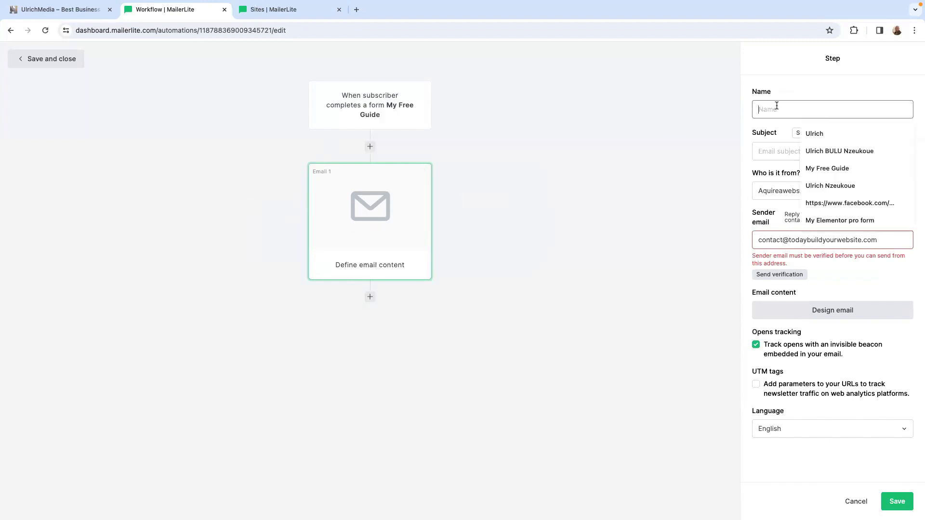
text(My)
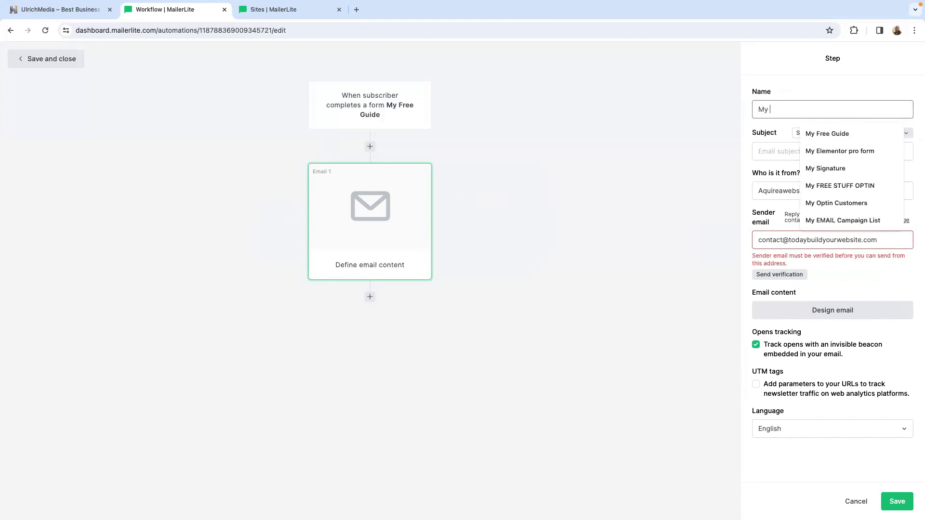
text(Free Guide)
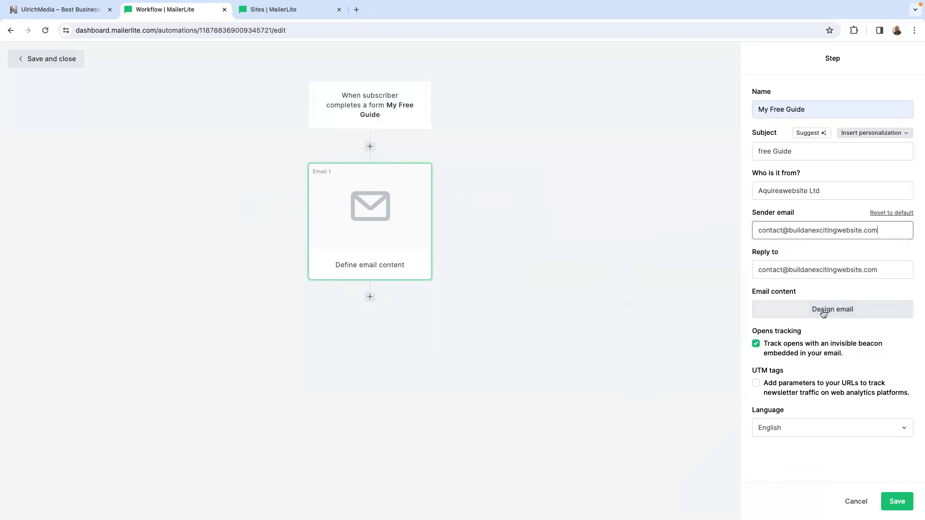
- Start designing the email, browse the first two pages of the template gallery and choose the "Interior details" template
click(823, 313)
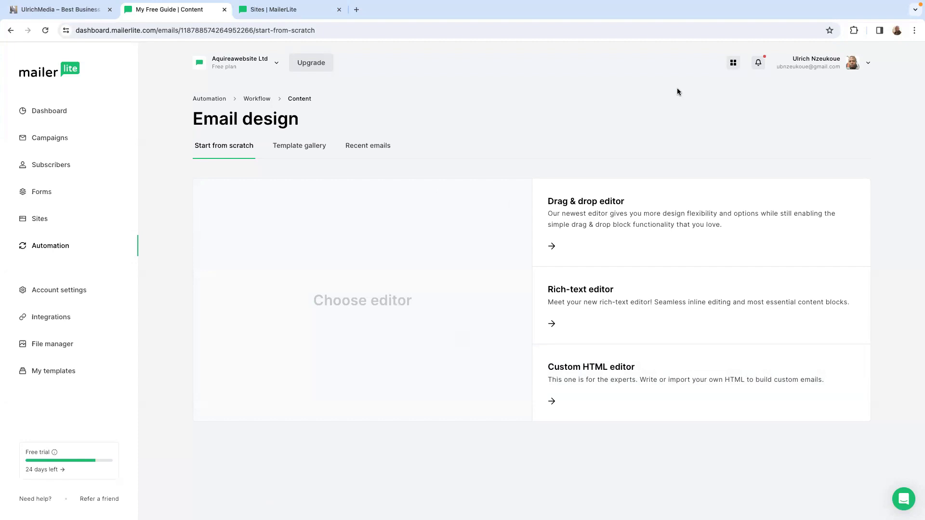
click(305, 149)
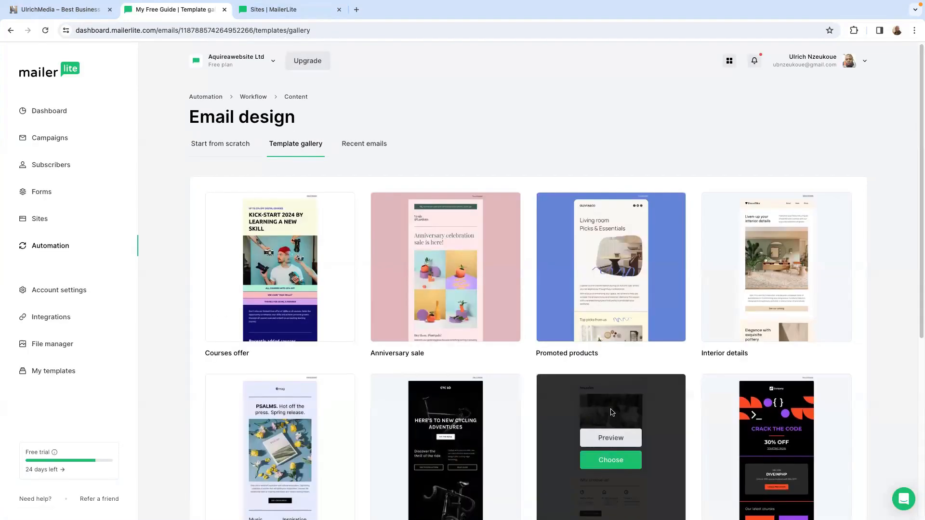
scroll(508, 269, down, 6)
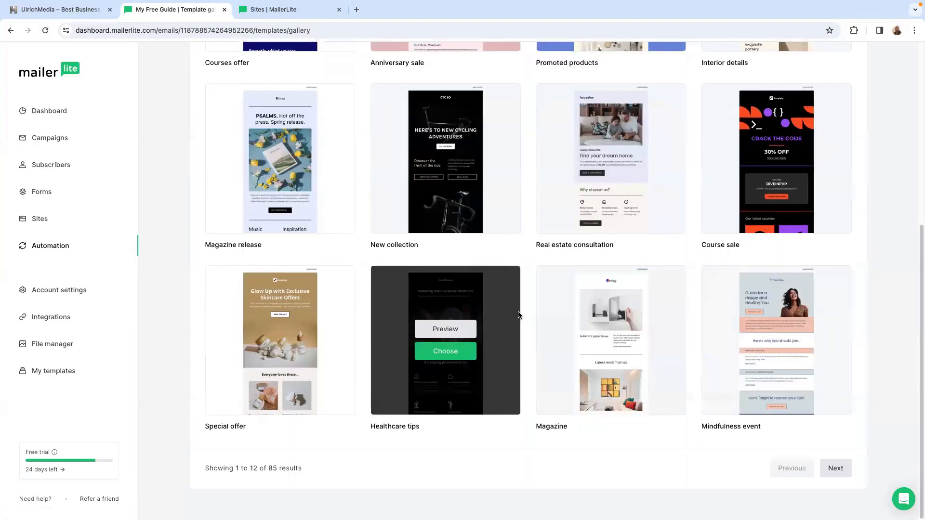
click(837, 468)
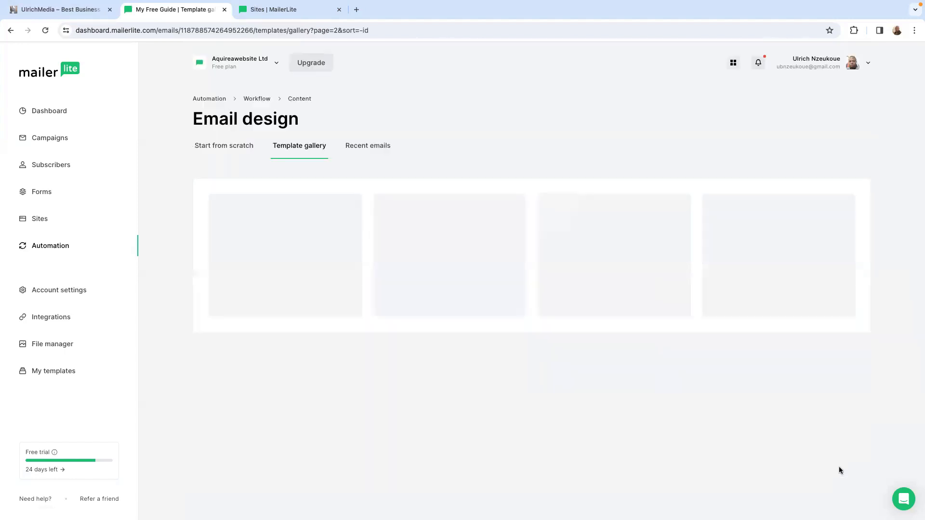
scroll(631, 395, down, 6)
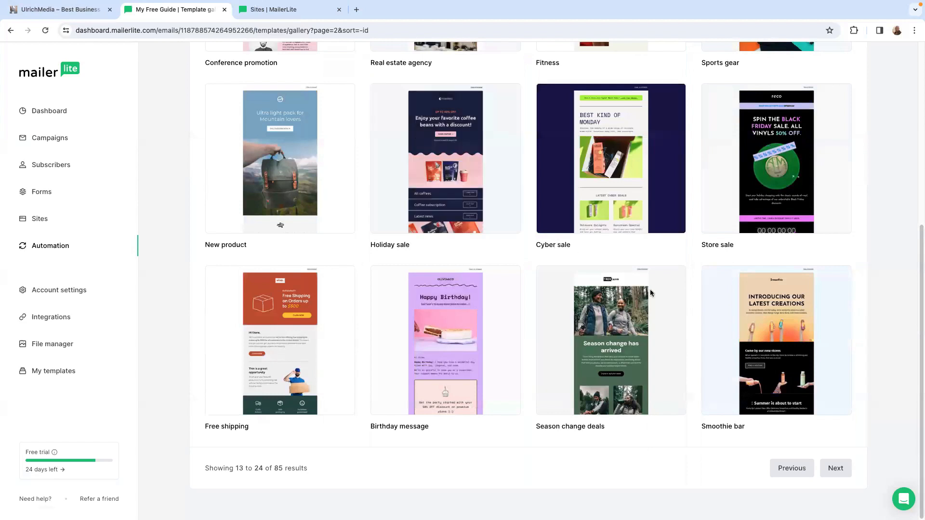
mouse_move(638, 351)
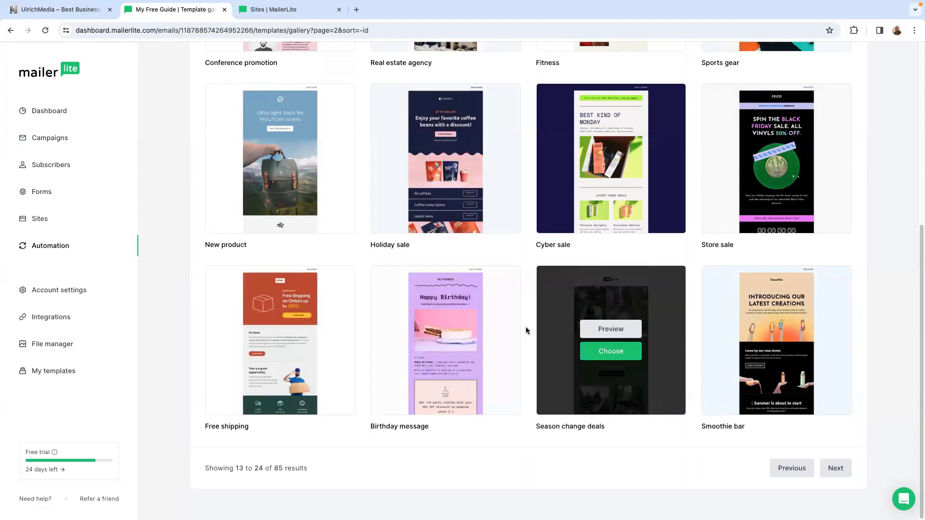
mouse_move(782, 377)
scroll(744, 374, up, 5)
scroll(819, 451, down, 5)
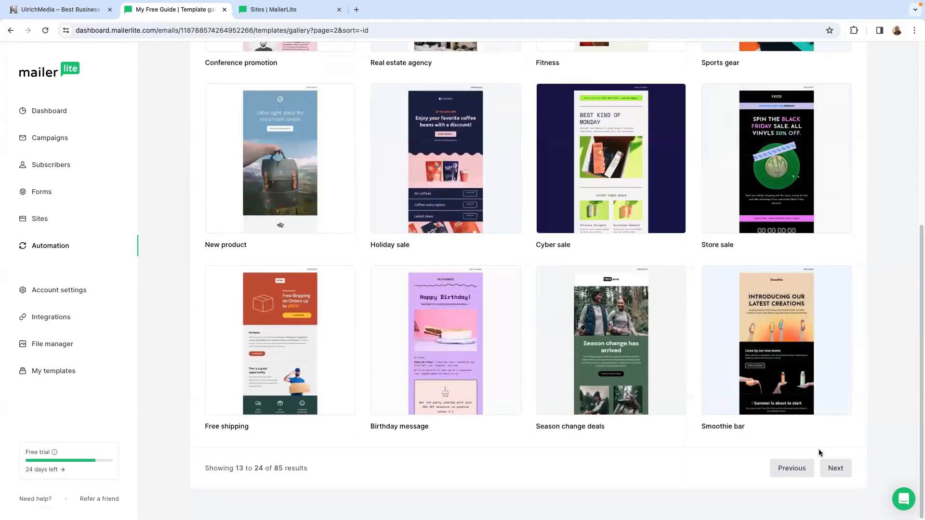
click(792, 468)
mouse_move(774, 285)
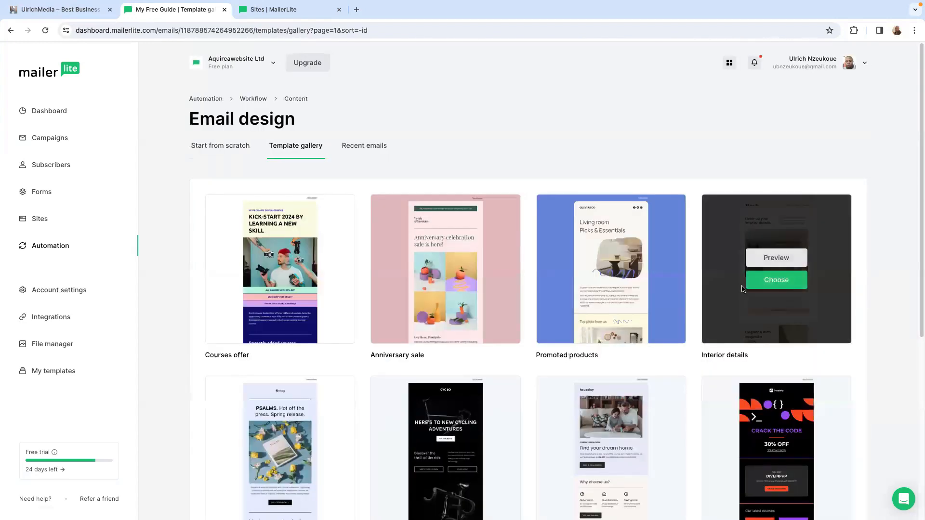
click(782, 284)
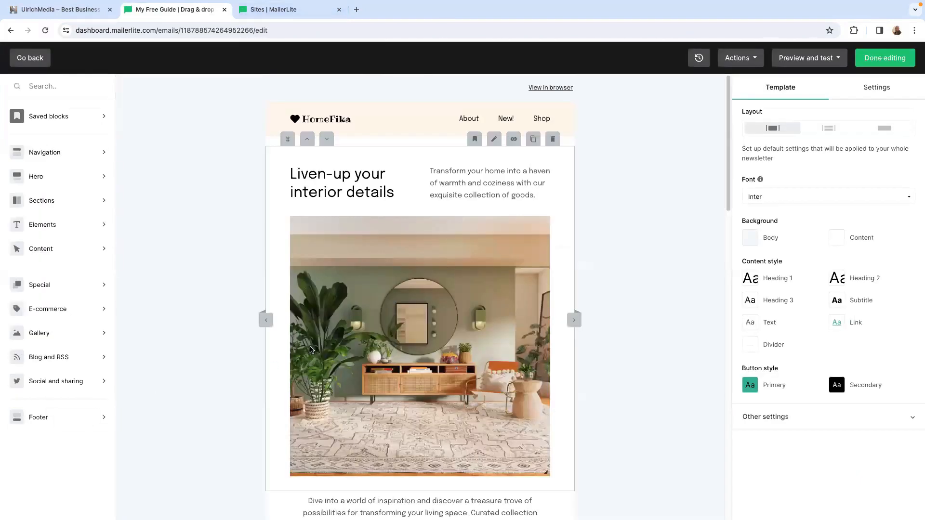
- Clear the heading "Liven-up your interior details" and the paragraph beside it, and select the room image below them
scroll(439, 330, down, 3)
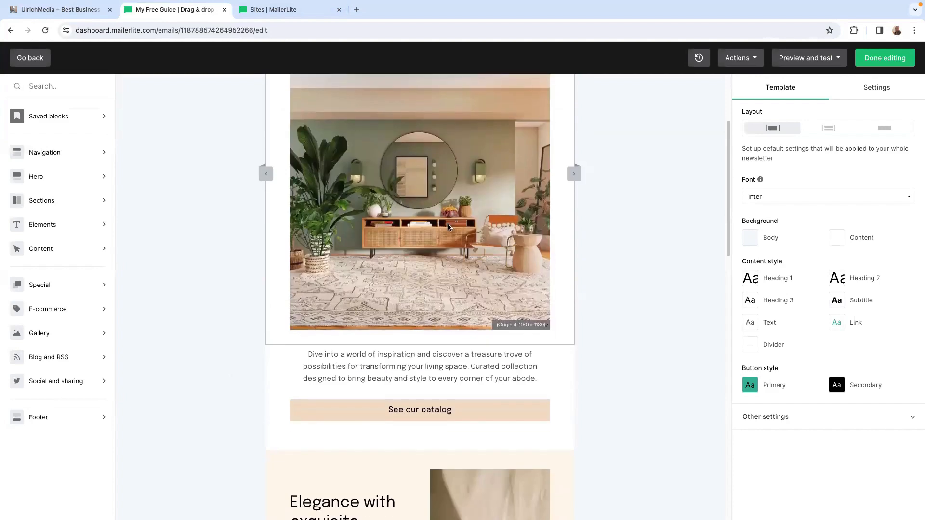
scroll(484, 308, down, 3)
scroll(487, 309, up, 6)
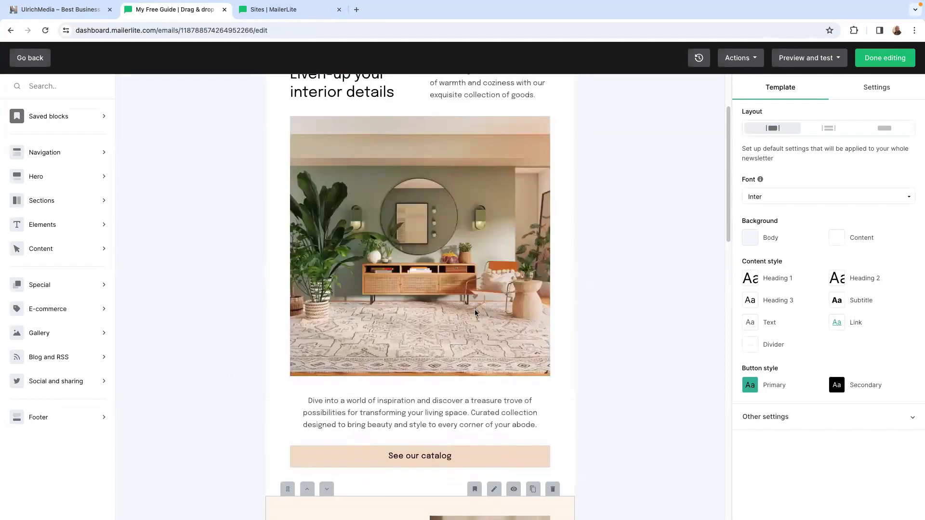
click(409, 185)
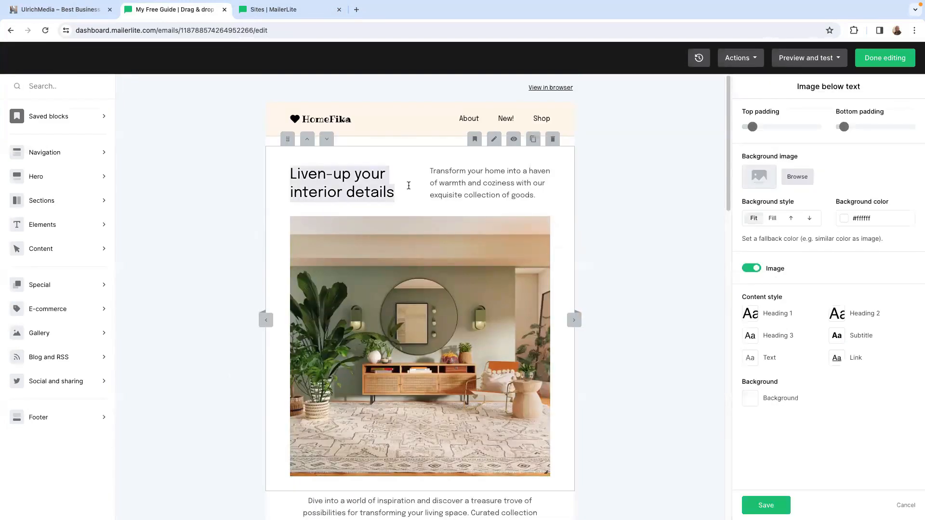
key(BackSpace)
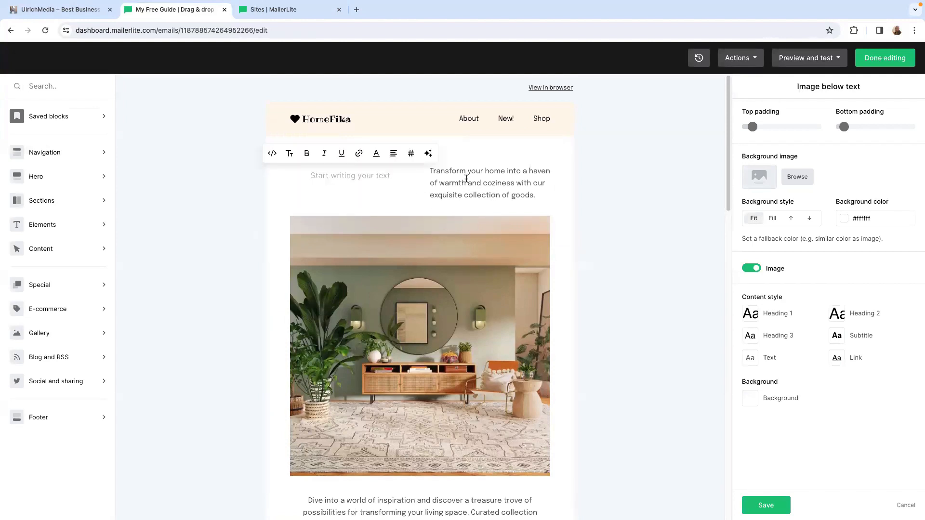
click(429, 172)
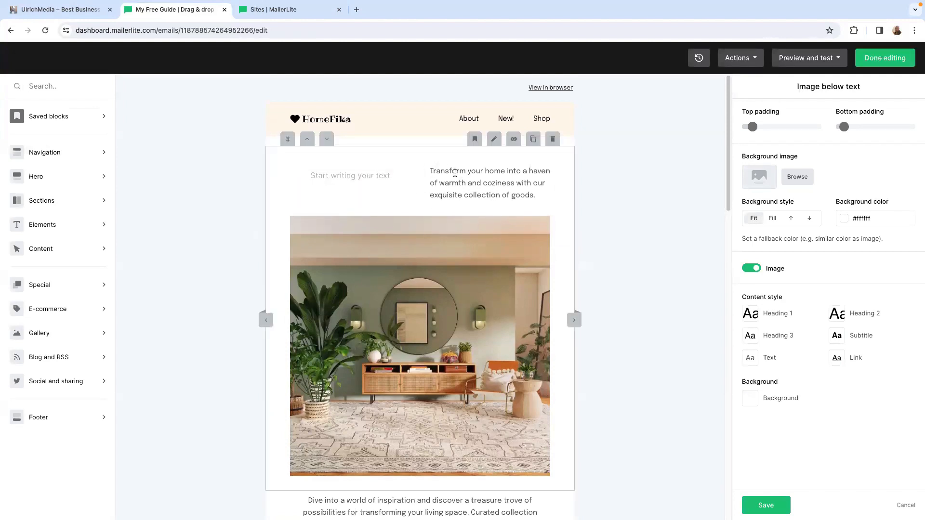
drag(430, 170, 552, 210)
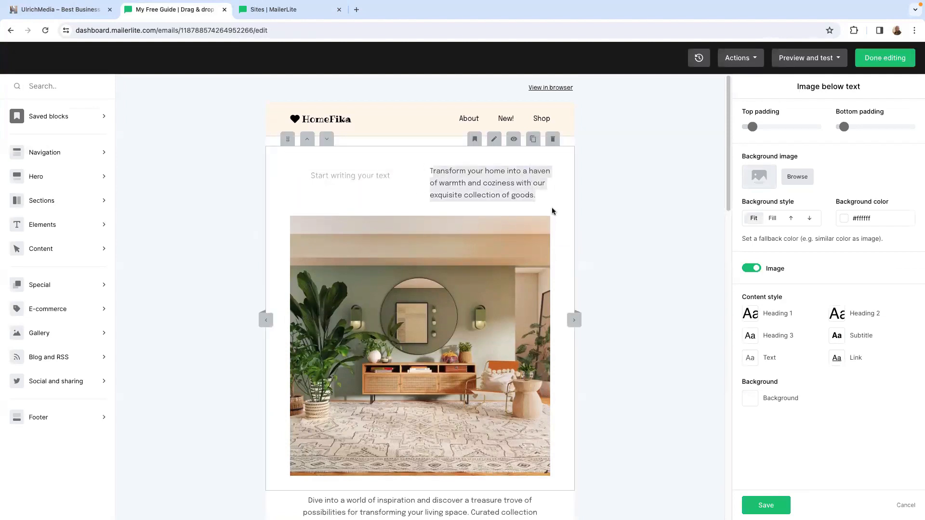
key(BackSpace)
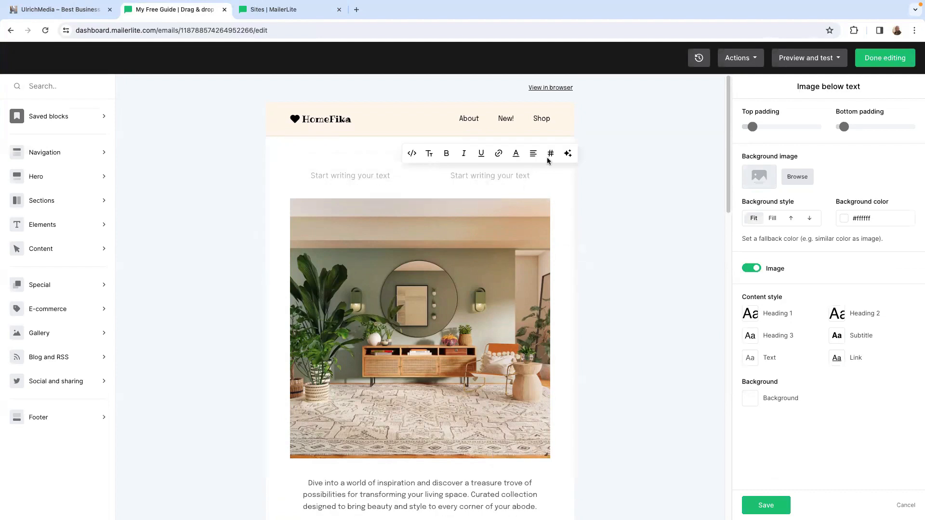
click(451, 289)
scroll(456, 315, down, 1)
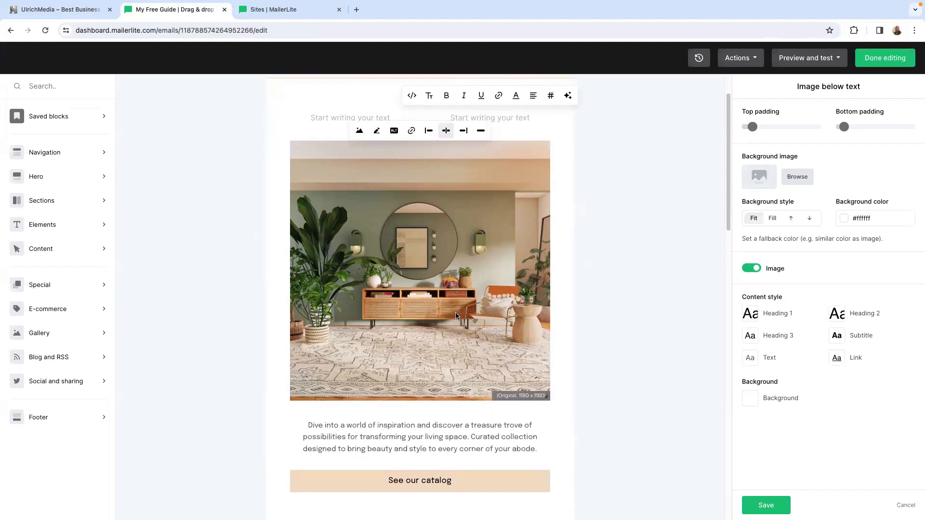
- Delete the empty spacer, the HomeFika navigation header and the room image block with its two empty text fields from the email
scroll(374, 282, up, 1)
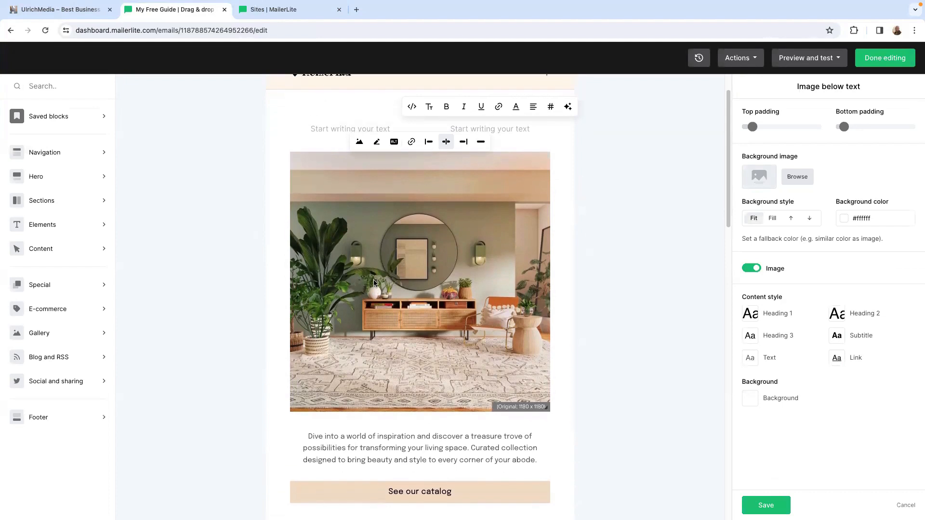
scroll(374, 283, up, 1)
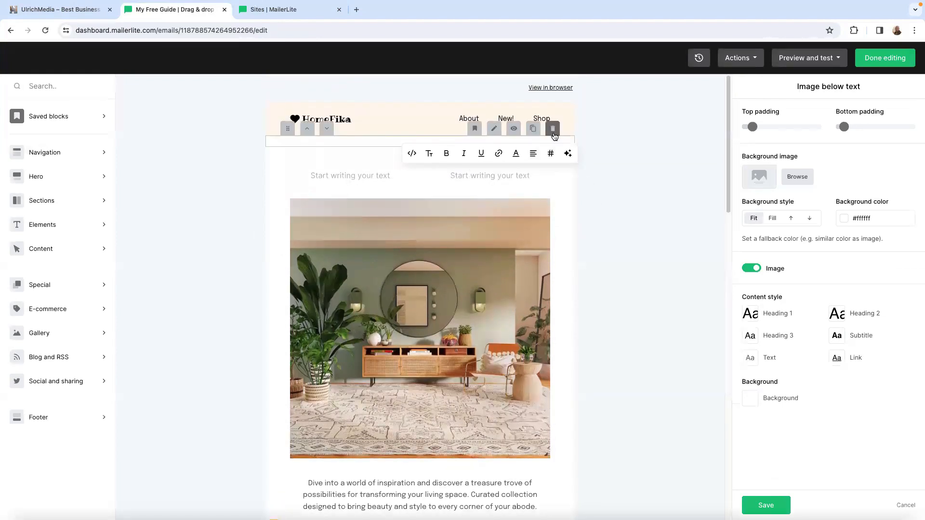
click(553, 132)
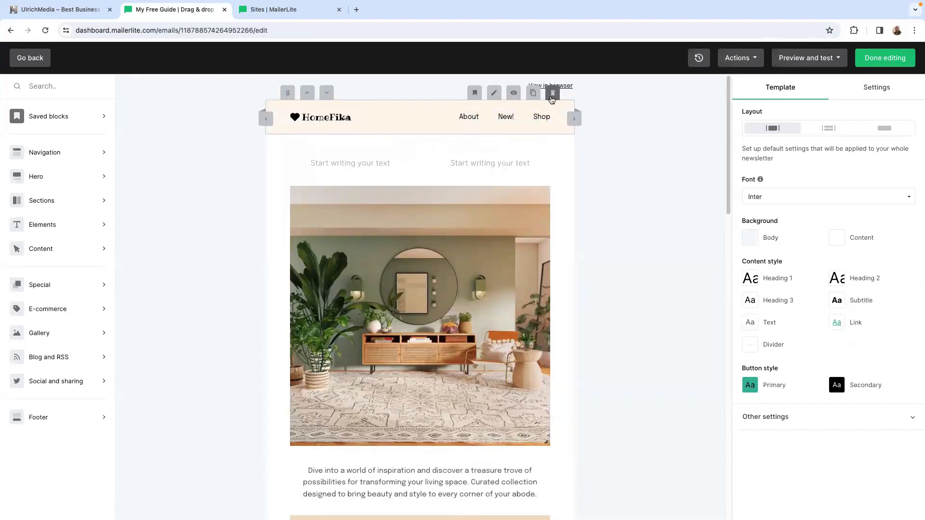
click(552, 95)
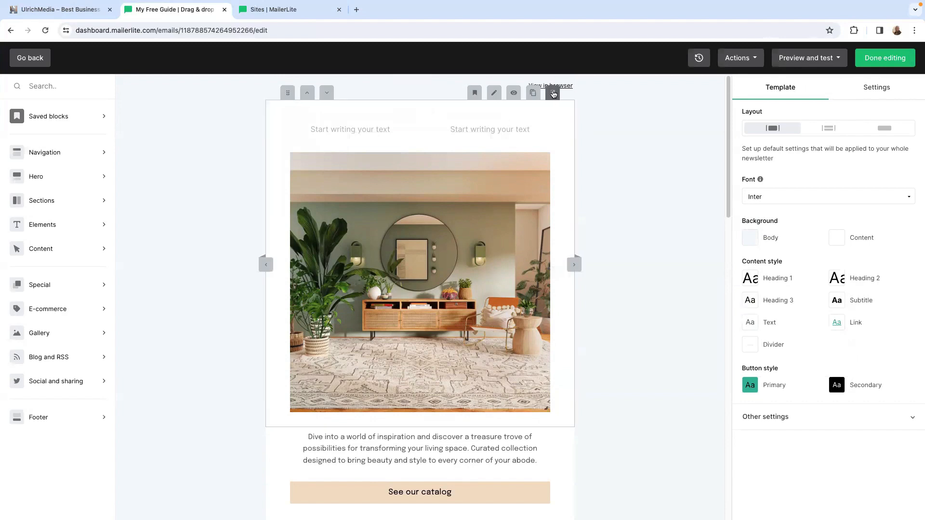
click(552, 95)
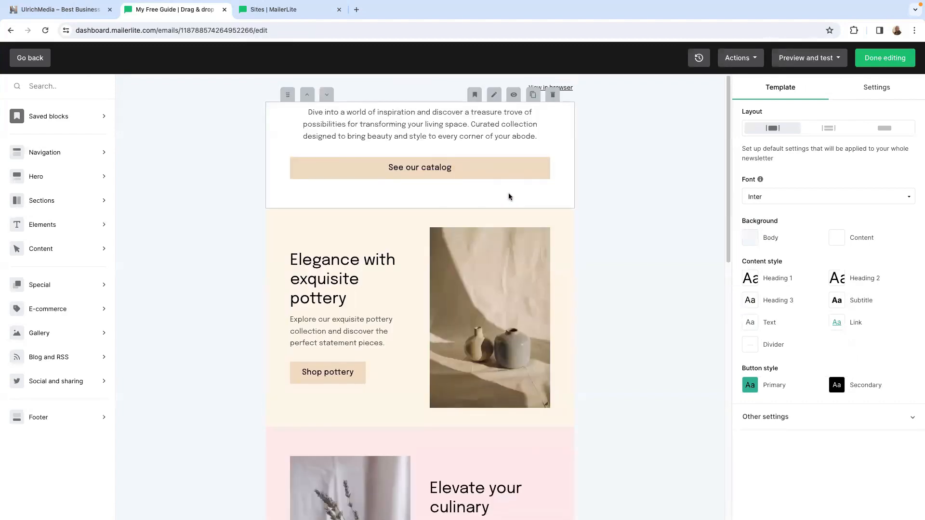
- Replace the paragraph above the "See our catalog" button with the copied message that begins "hi" and "here is your awesome free stuff"
drag(304, 111, 538, 146)
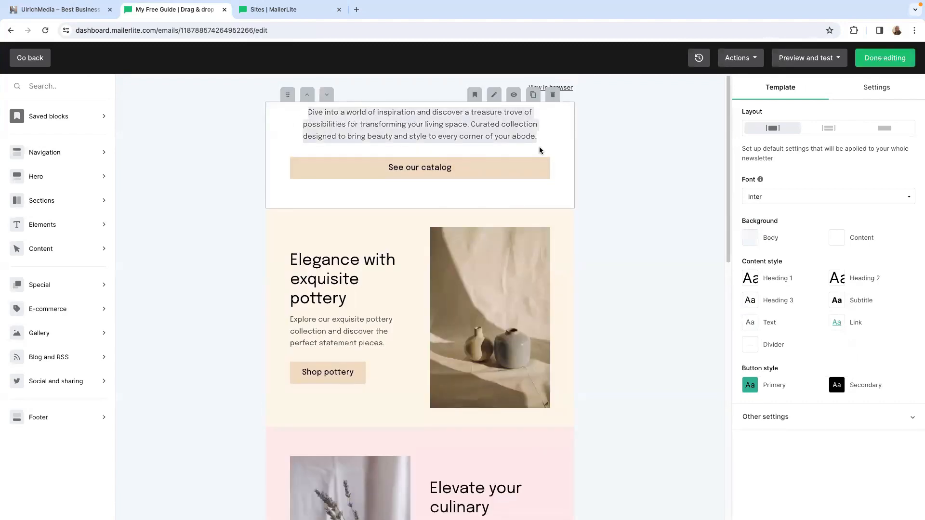
key(BackSpace)
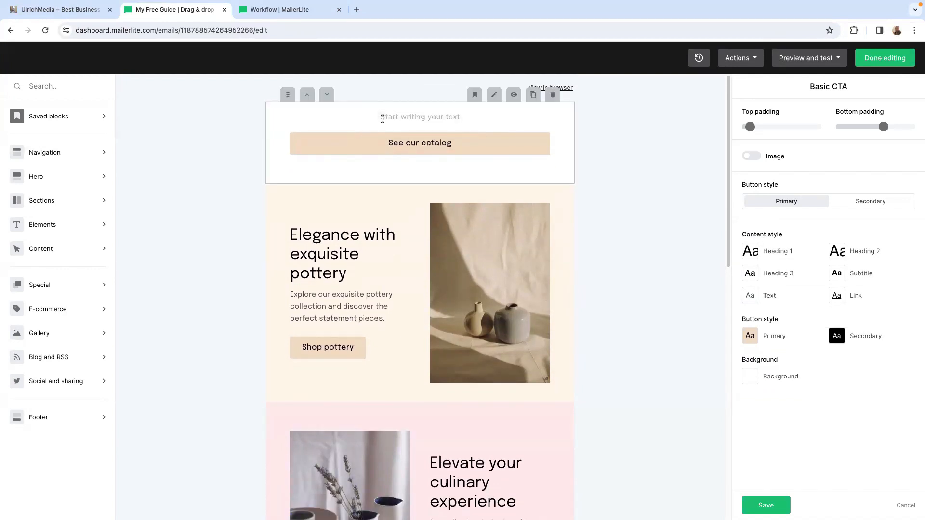
right_click(383, 119)
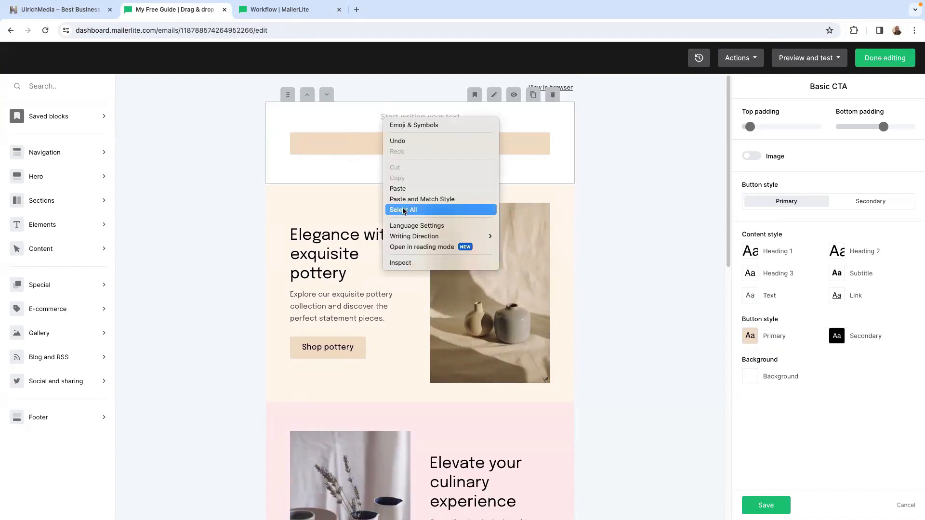
click(403, 189)
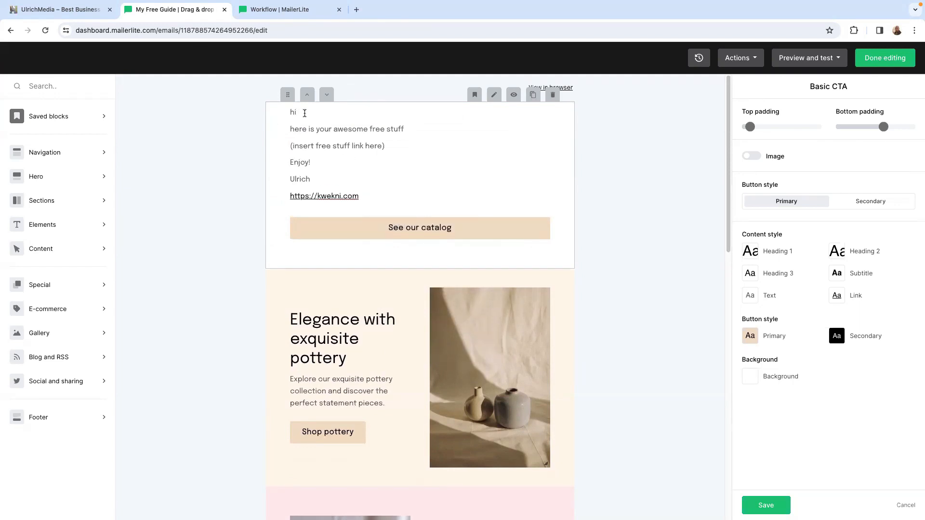
- Insert the subscriber name variable {$name} after "hi" in the email greeting
right_click(305, 113)
click(439, 127)
click(311, 114)
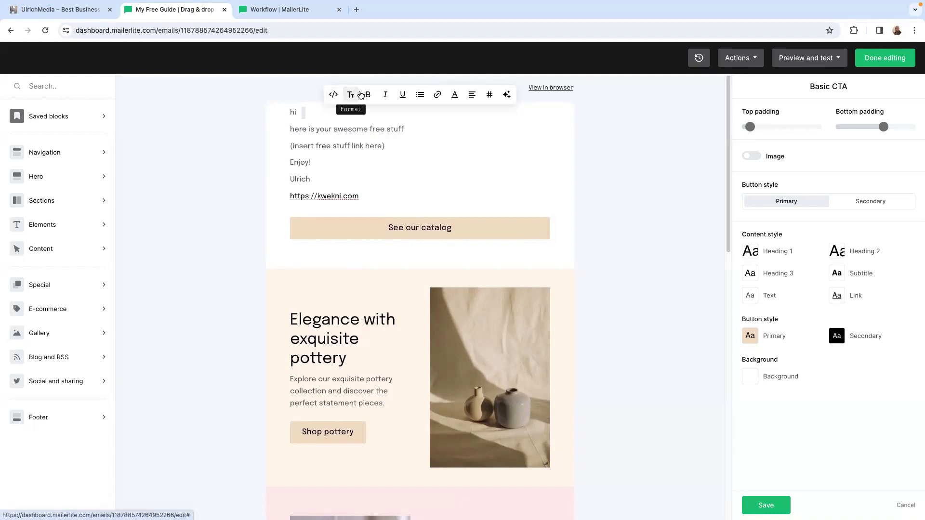
click(488, 94)
click(233, 301)
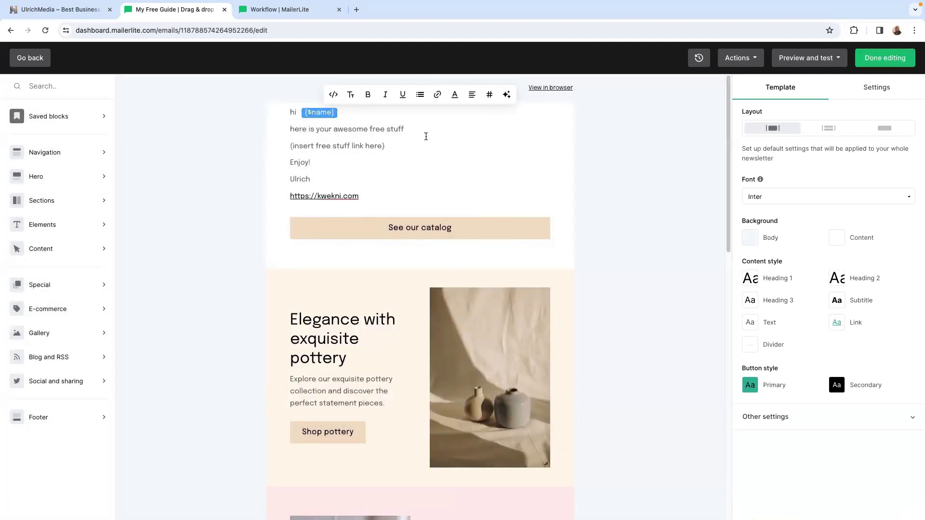
- Replace the placeholder "insert free stuff link here" with "download the free Guide Here" and link it to the copied Google Docs URL
drag(291, 146, 379, 149)
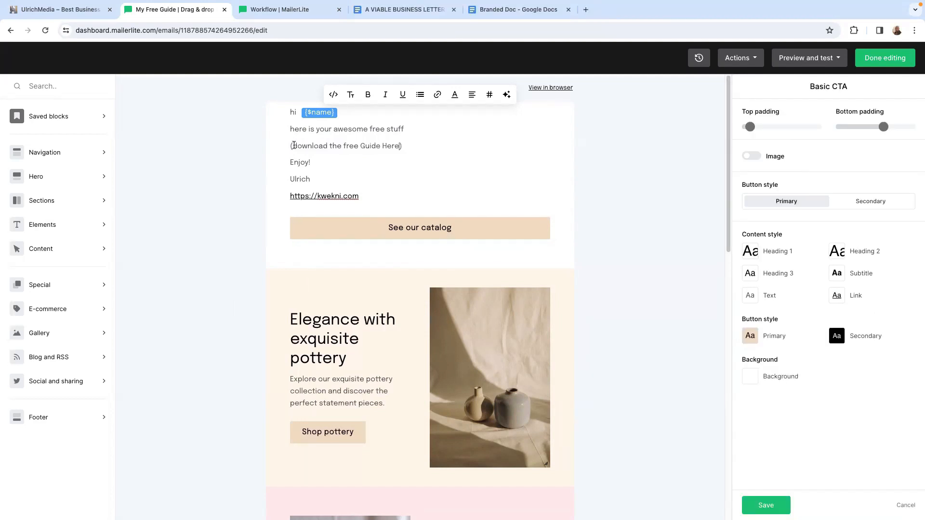
drag(292, 146, 400, 146)
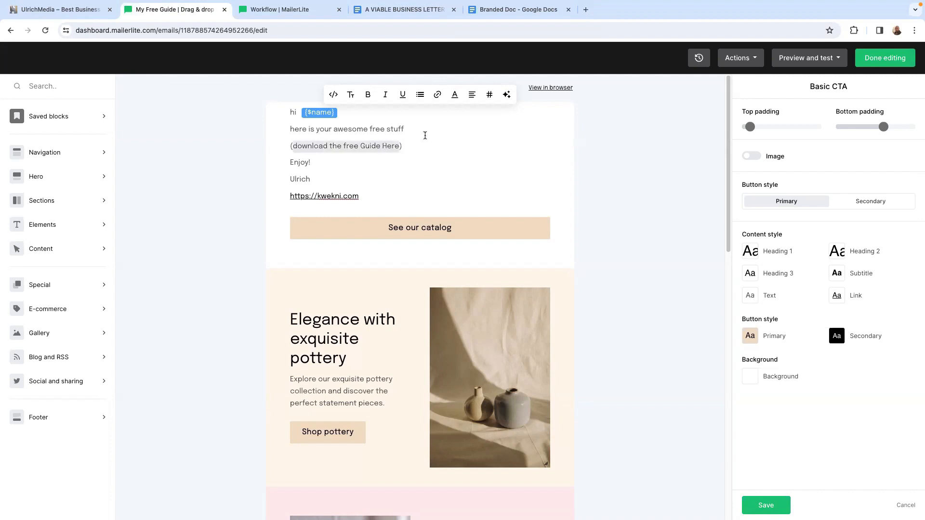
click(437, 95)
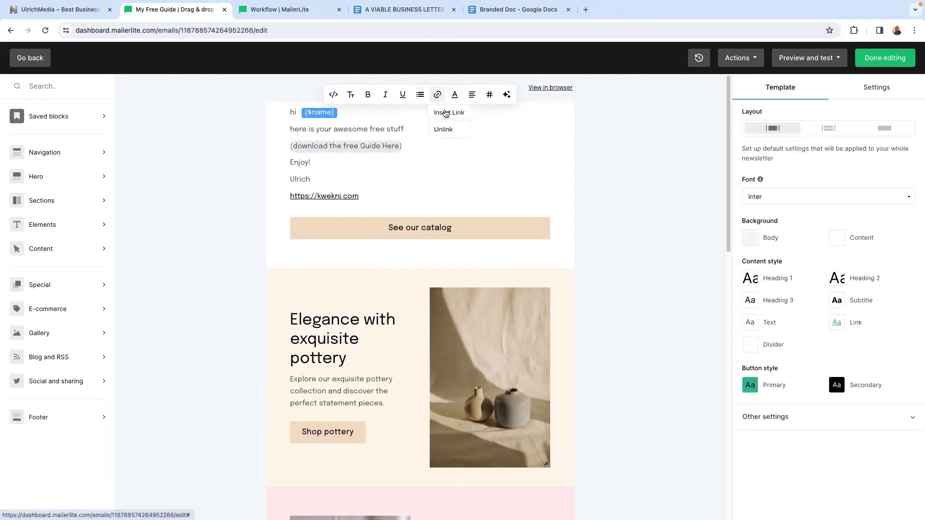
click(443, 112)
right_click(208, 255)
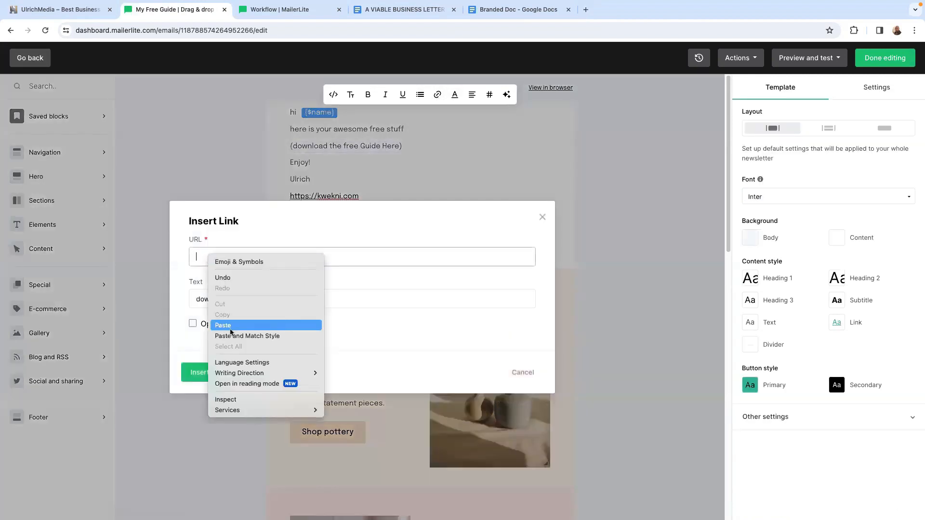
click(229, 326)
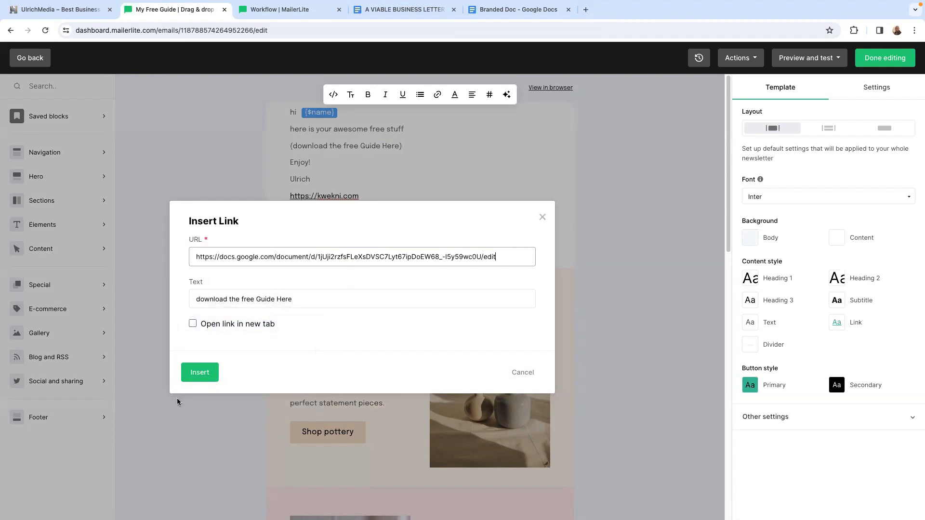
click(198, 373)
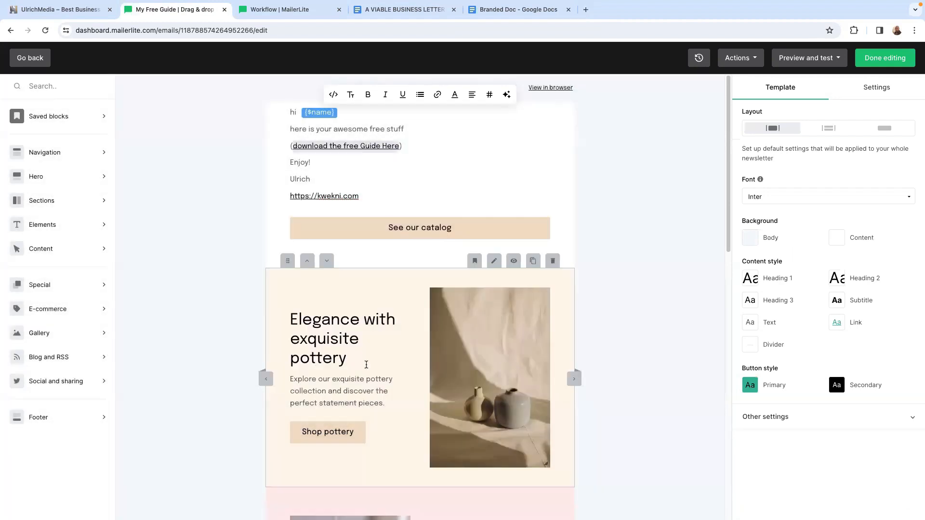
- Delete the pottery, culinary and plants product sections below the "See our catalog" button
click(439, 161)
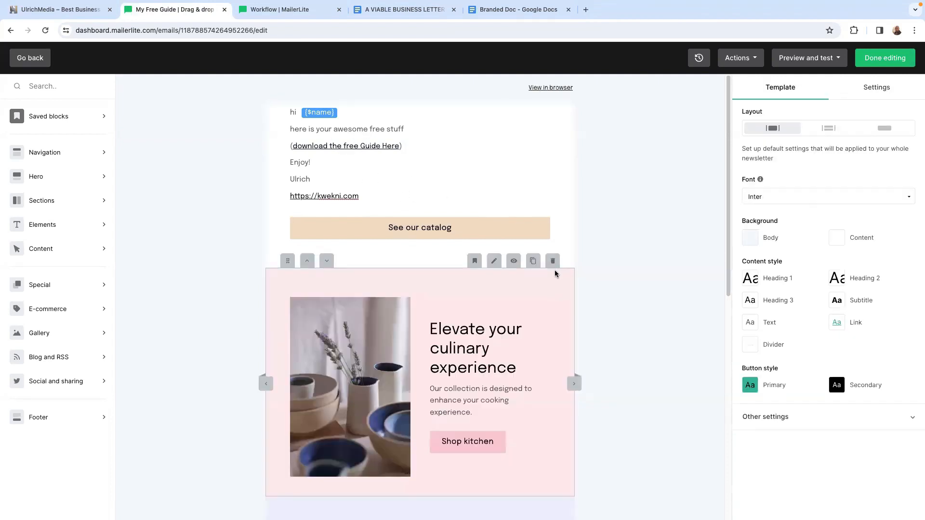
click(553, 263)
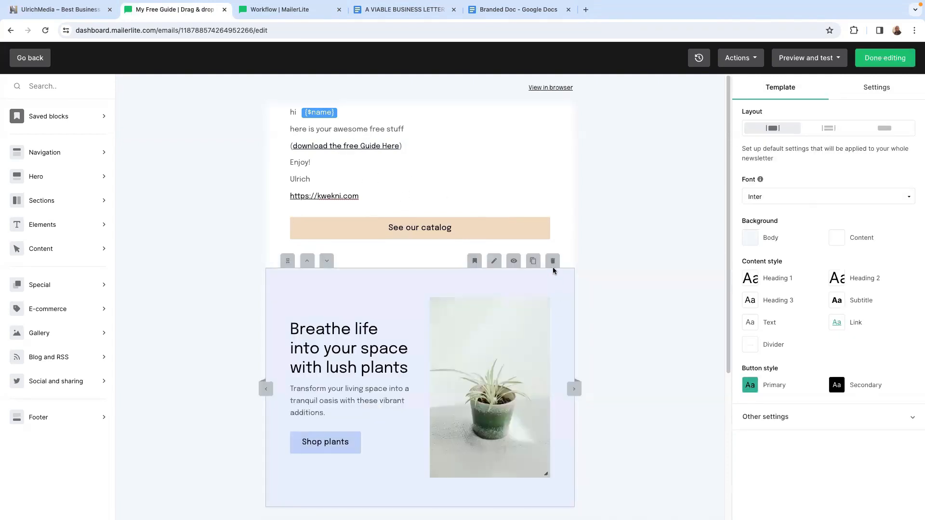
click(552, 261)
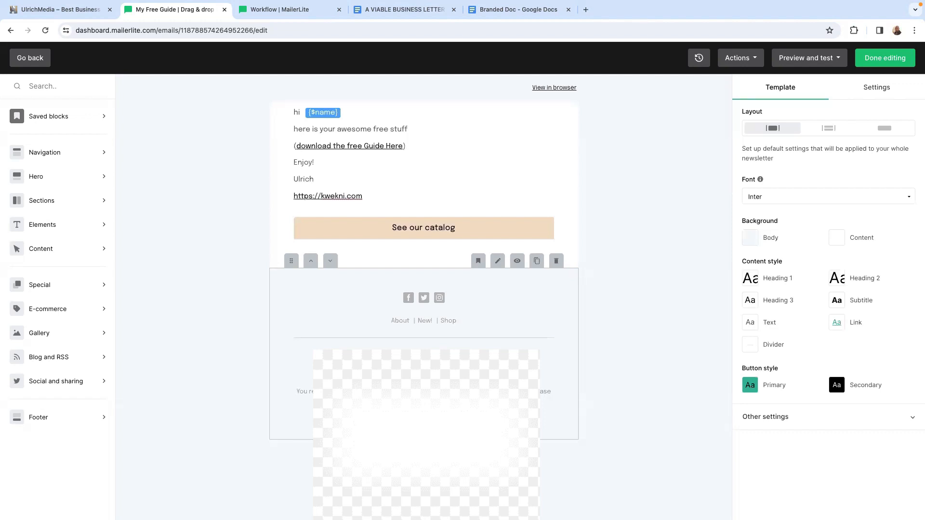
- Change the footer's Twitter social link to YouTube with the copied channel URL, save the block and finish editing the email
click(424, 353)
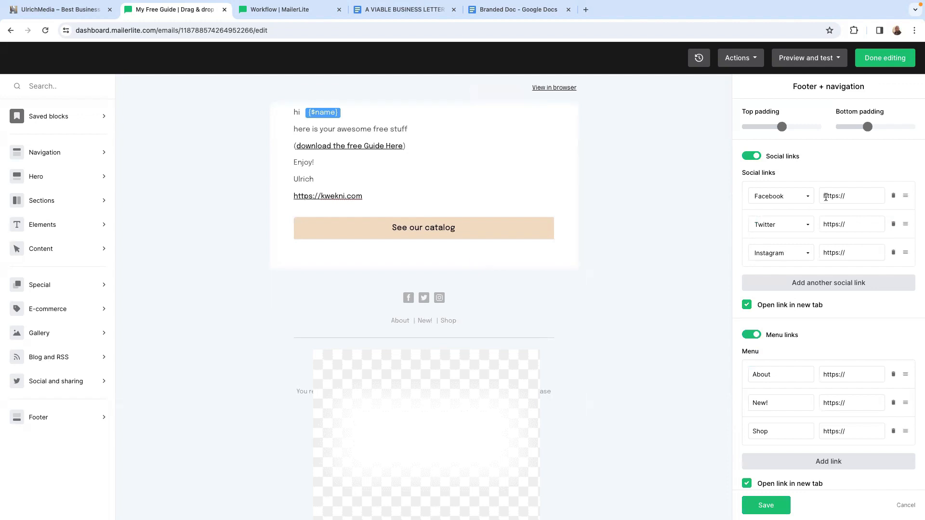
click(846, 196)
click(798, 225)
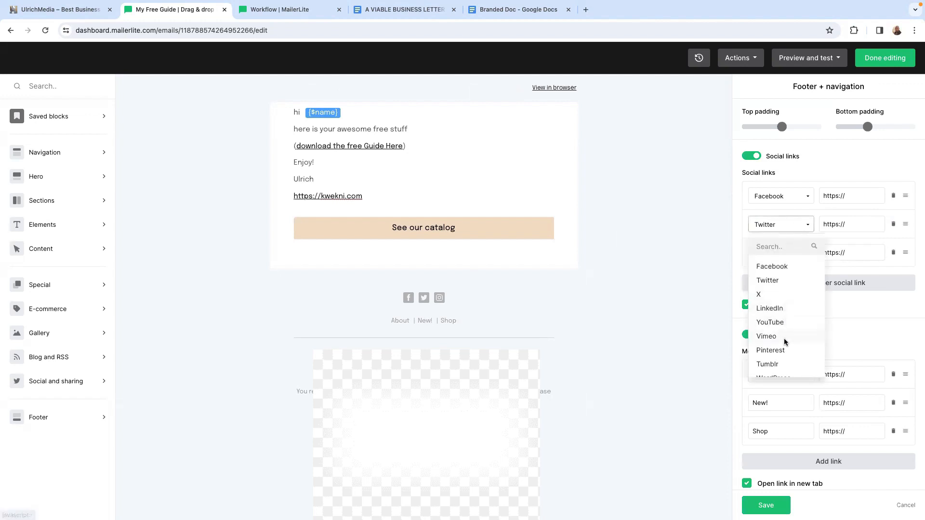
click(770, 322)
click(857, 223)
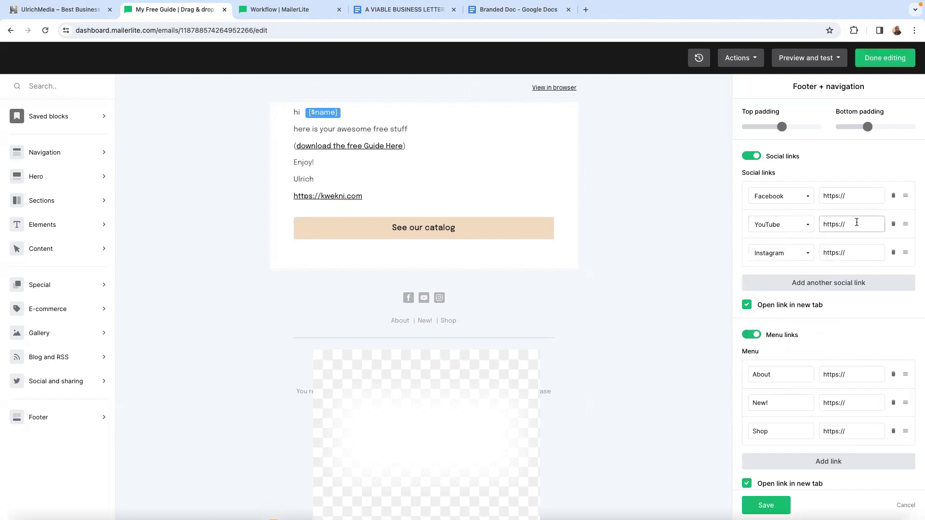
key(ctrl+v)
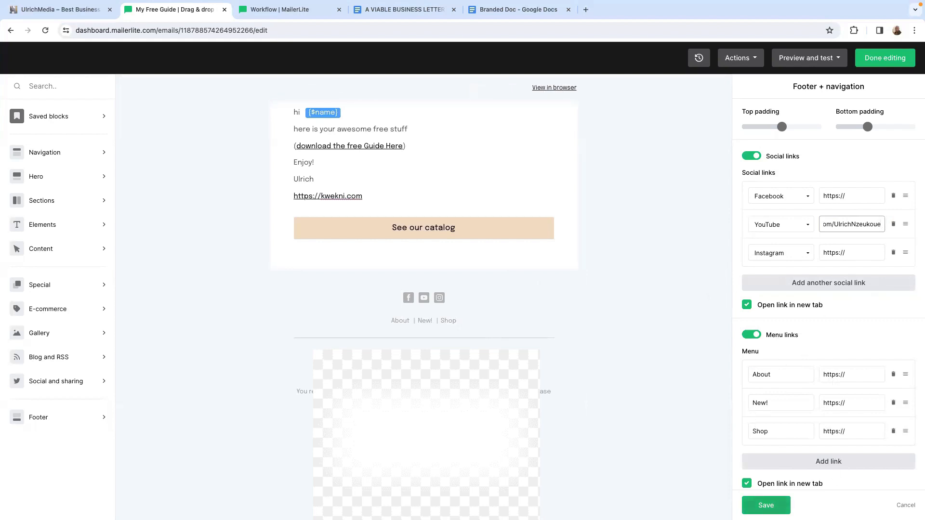
click(765, 505)
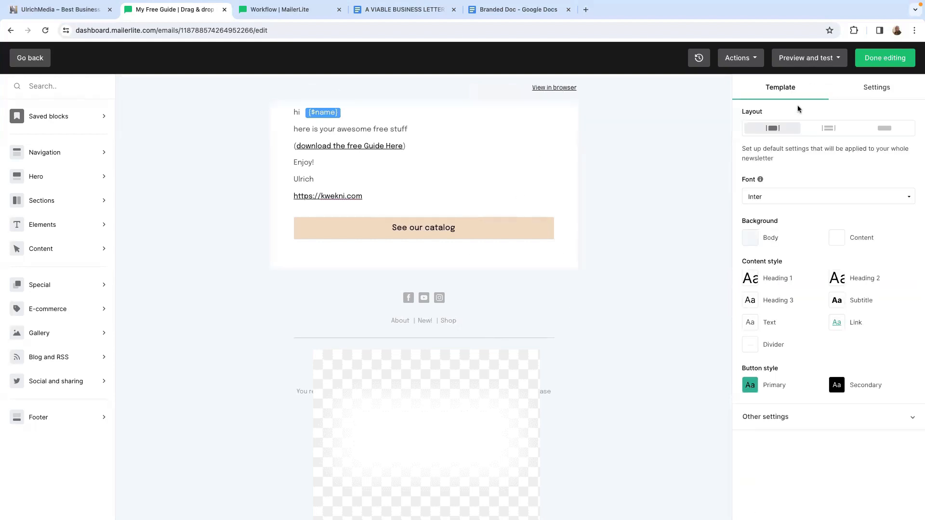
click(883, 62)
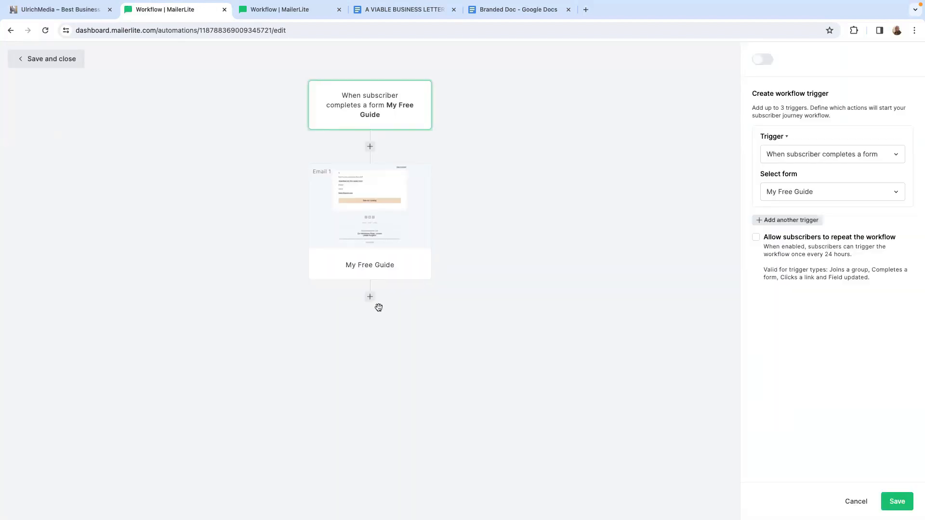
- Add a delay step after the "My Free Guide" email, set it to wait 1 day and save it
click(370, 297)
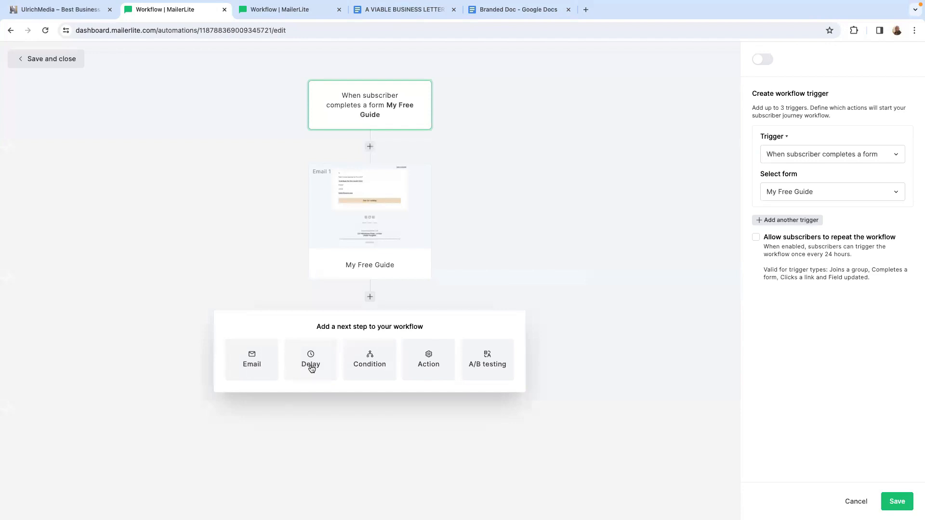
click(311, 365)
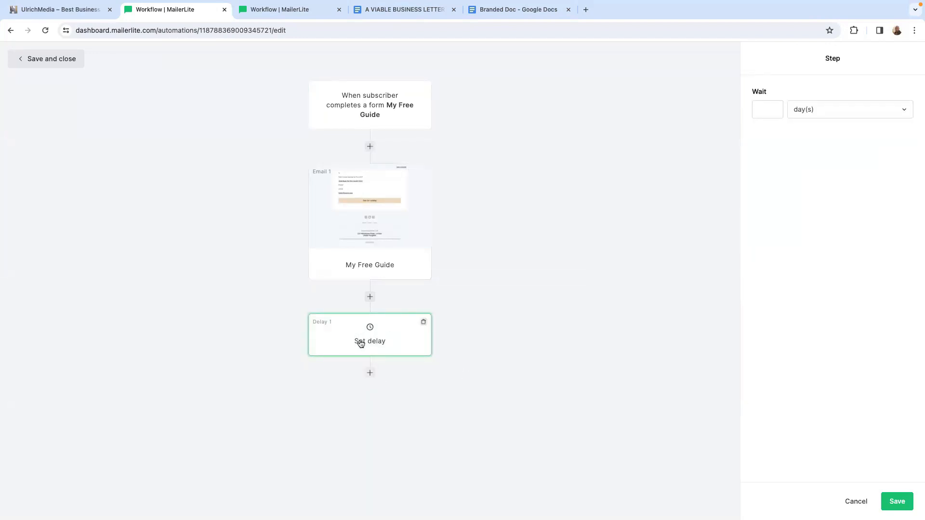
click(768, 109)
click(767, 136)
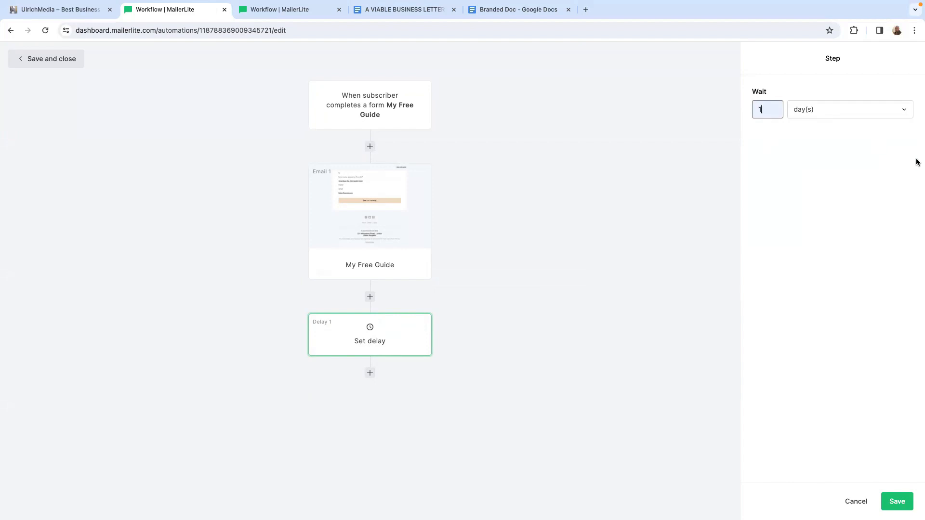
click(897, 500)
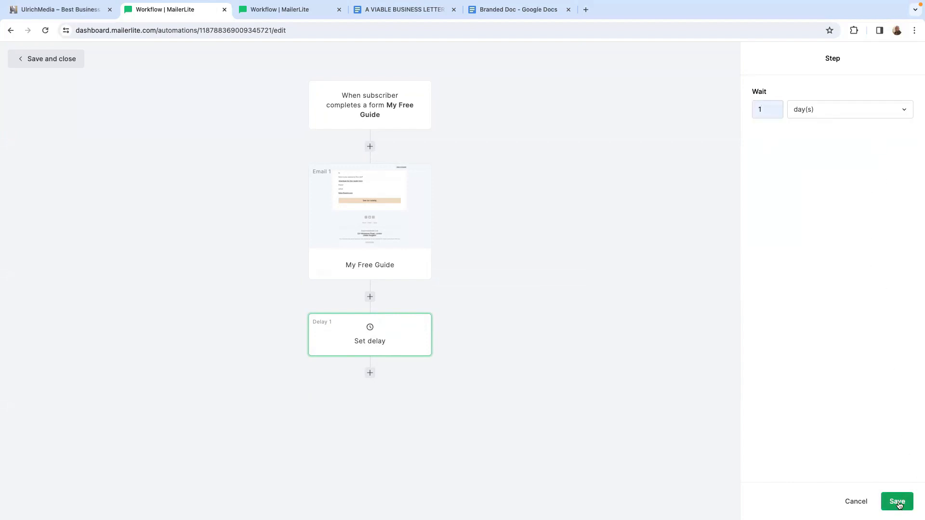
- Add a condition step to the workflow after the 1-day delay
click(370, 373)
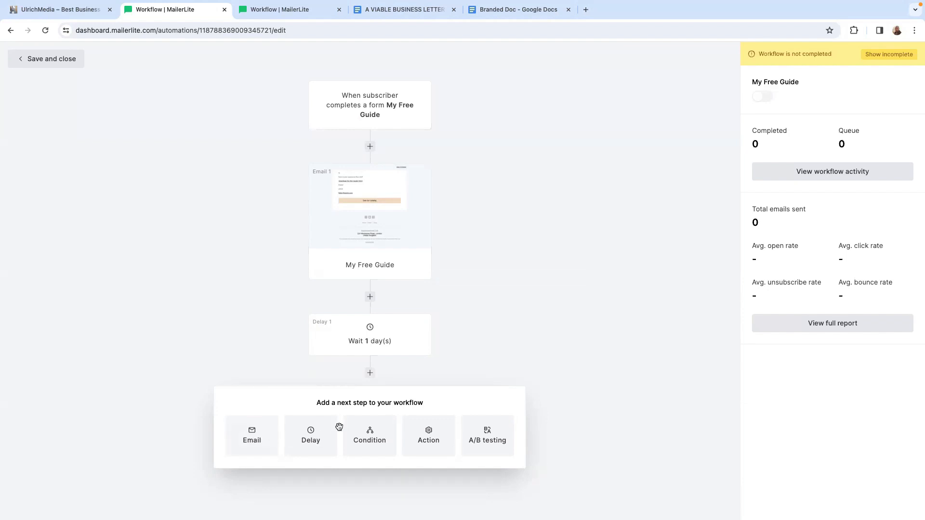
click(425, 202)
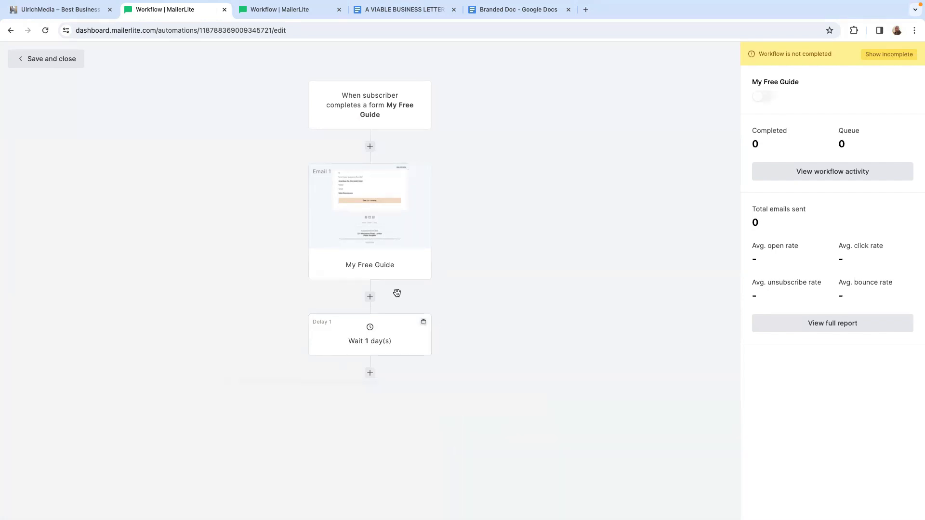
click(369, 375)
click(367, 436)
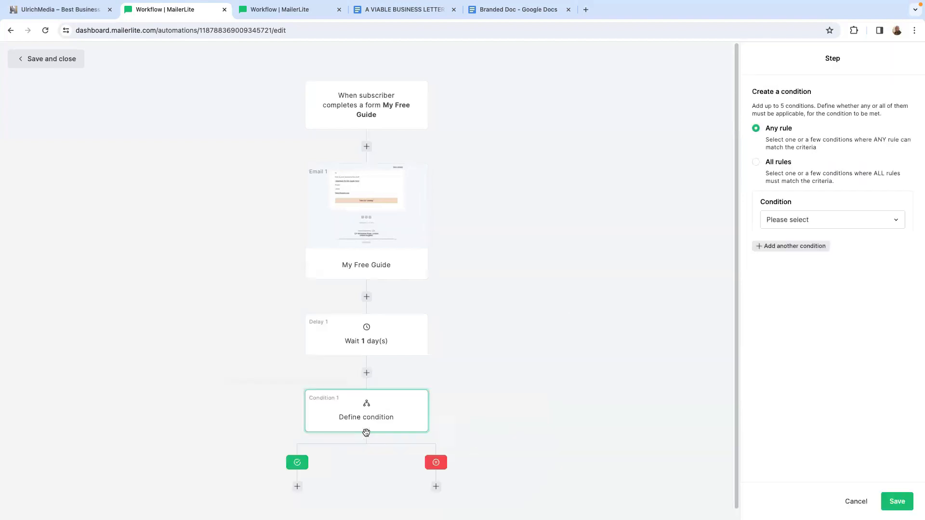
scroll(476, 440, down, 1)
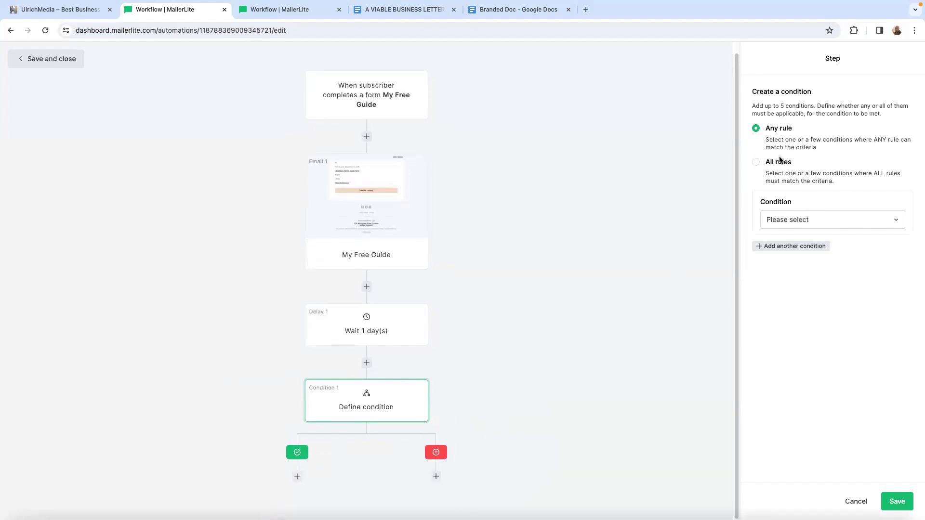
- Set the condition to workflow activity on the "My Free Guide" email with the criterion "was opened with no links clicked"
click(849, 220)
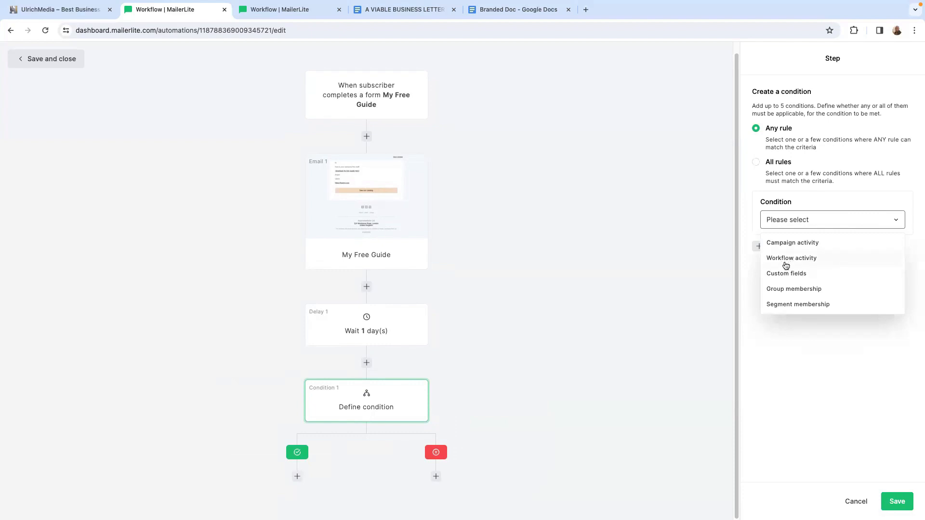
click(785, 261)
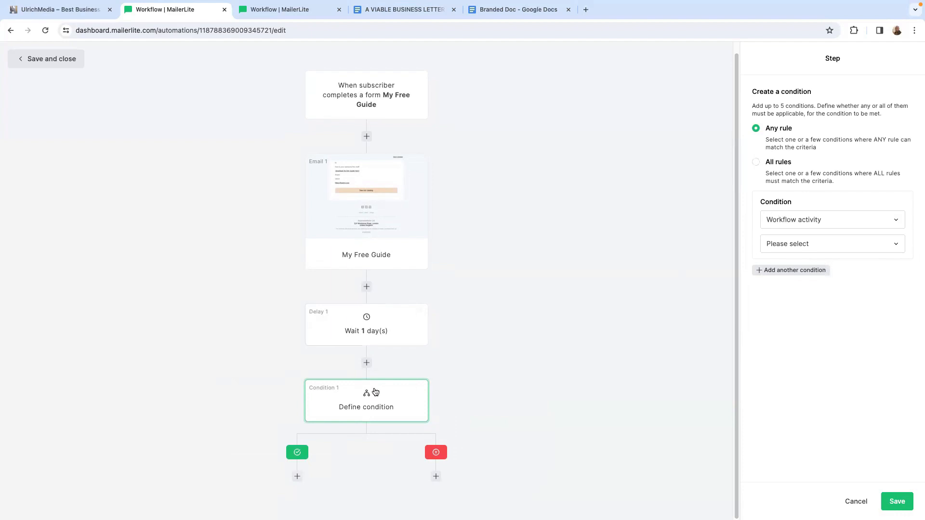
click(877, 242)
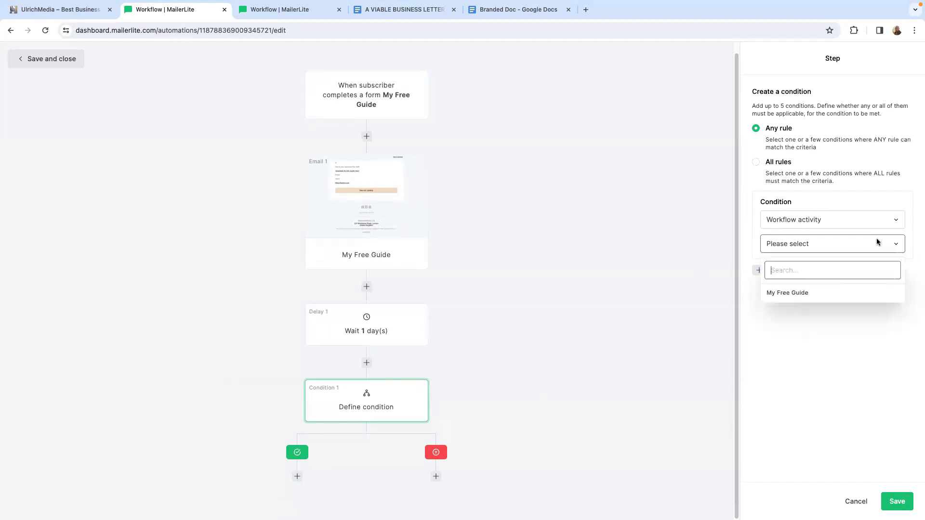
click(786, 295)
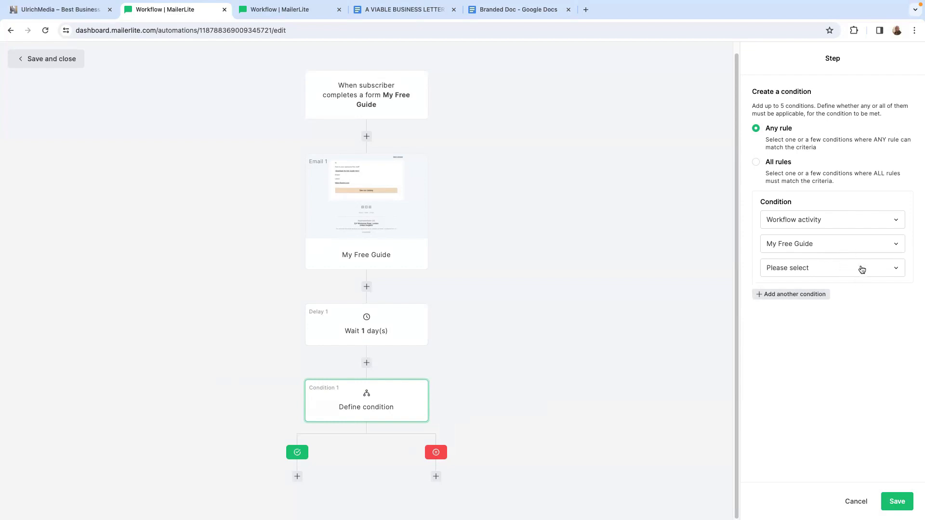
click(862, 270)
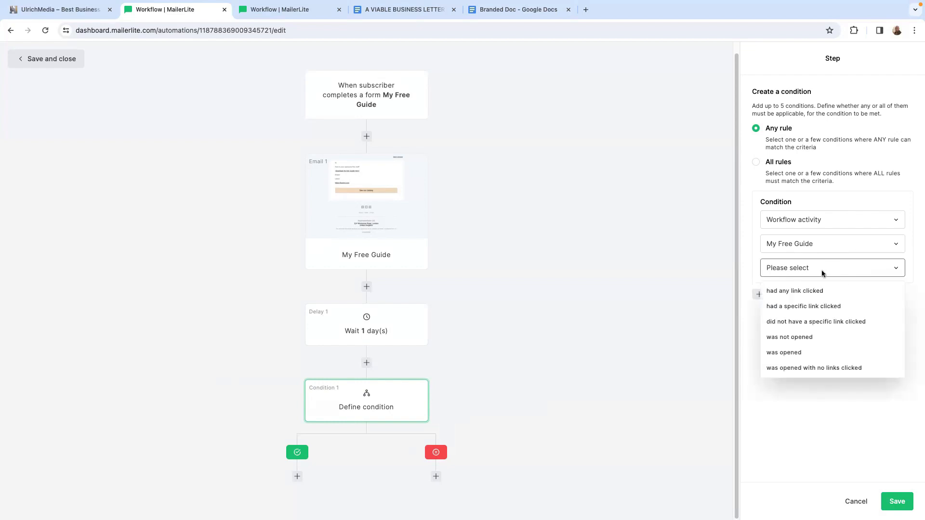
click(783, 352)
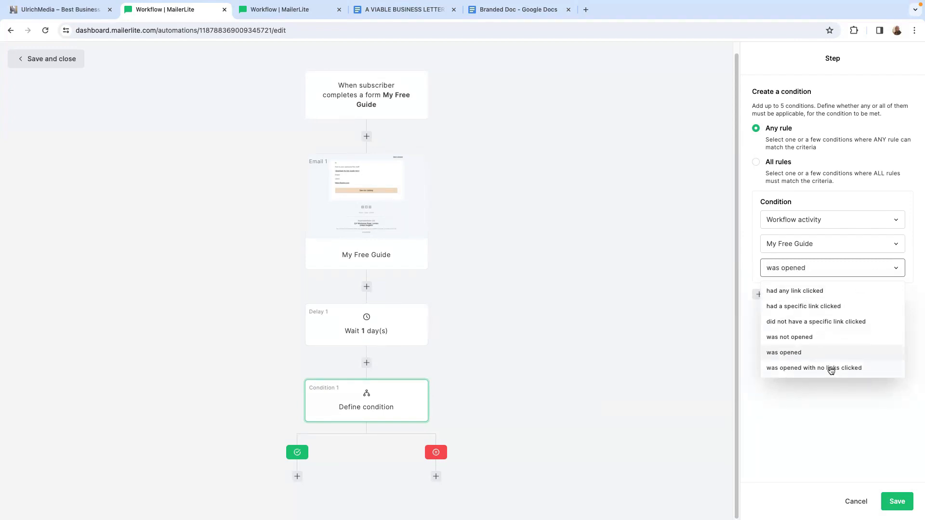
click(831, 369)
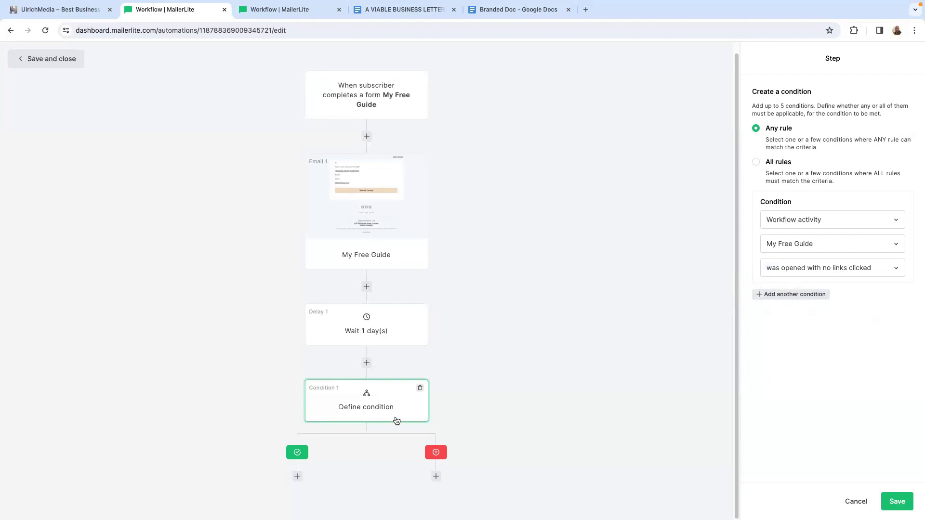
- Add an email step to both the not-met and the met branch of the condition
click(436, 477)
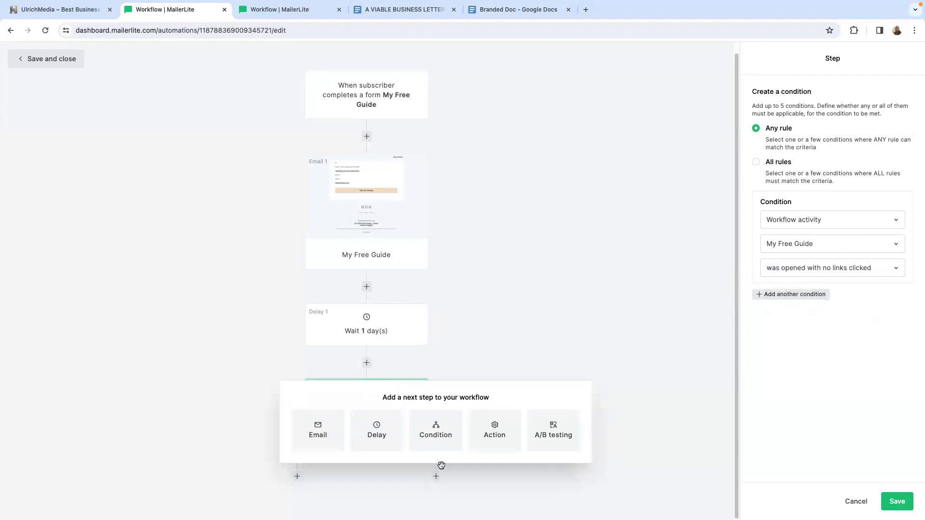
click(570, 328)
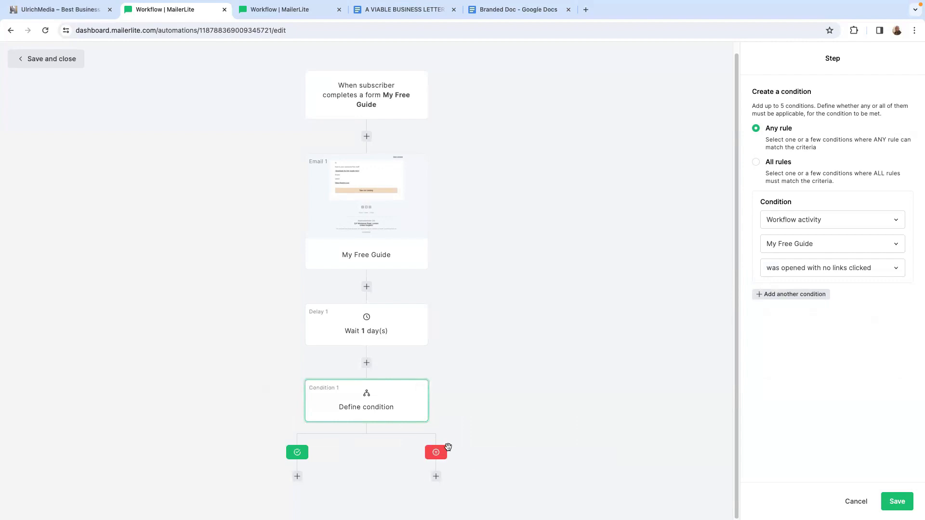
click(436, 477)
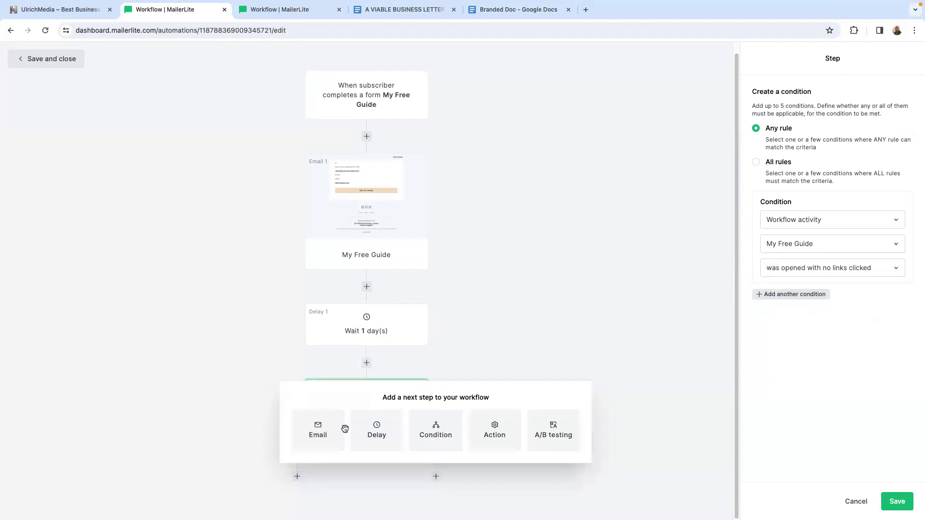
click(317, 430)
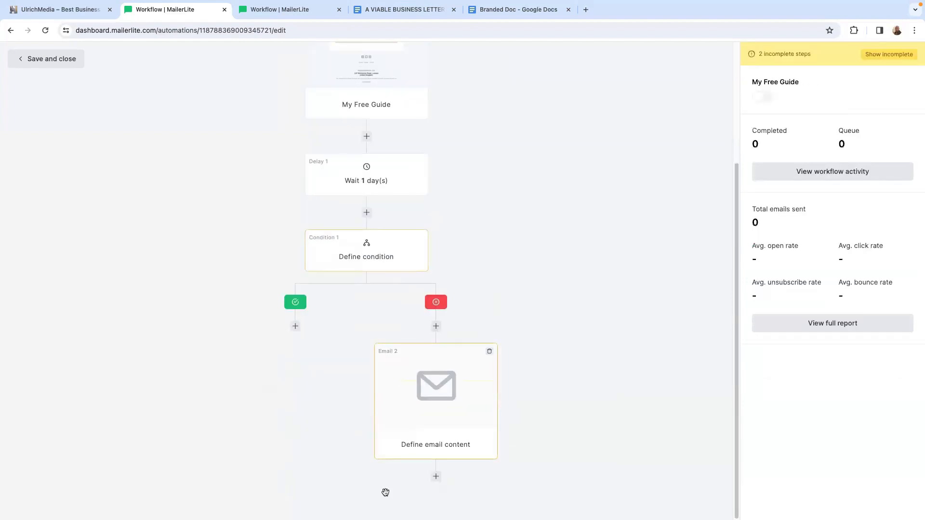
click(295, 326)
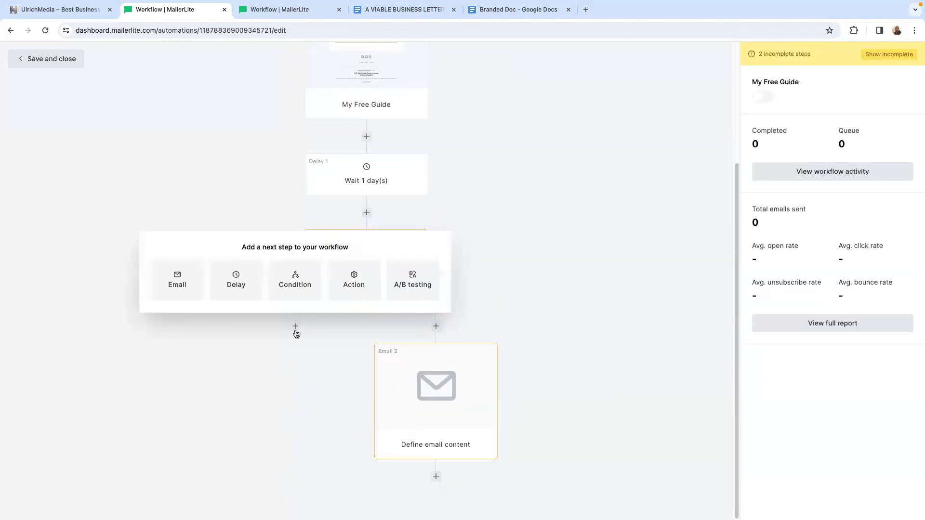
click(177, 284)
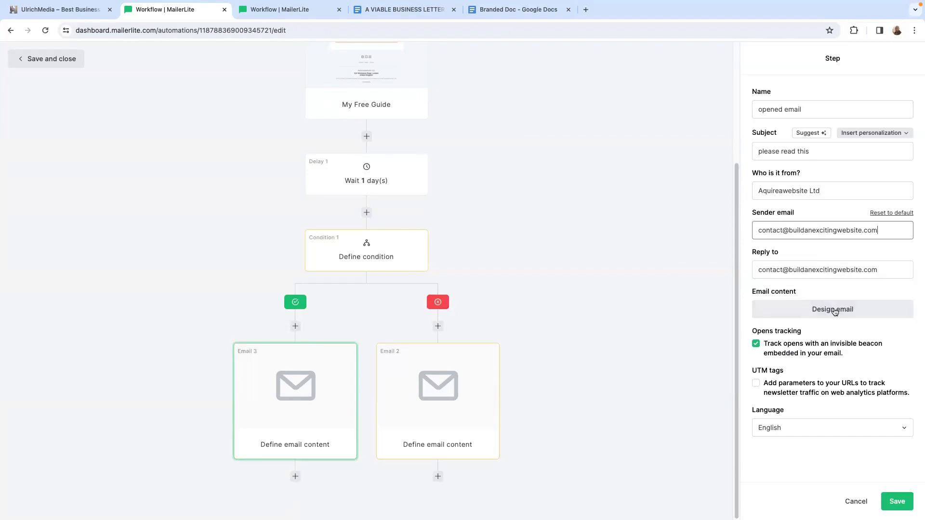
- Start designing the follow-up email in the rich-text editor and insert the Name variable after "Hi" in the greeting
click(835, 311)
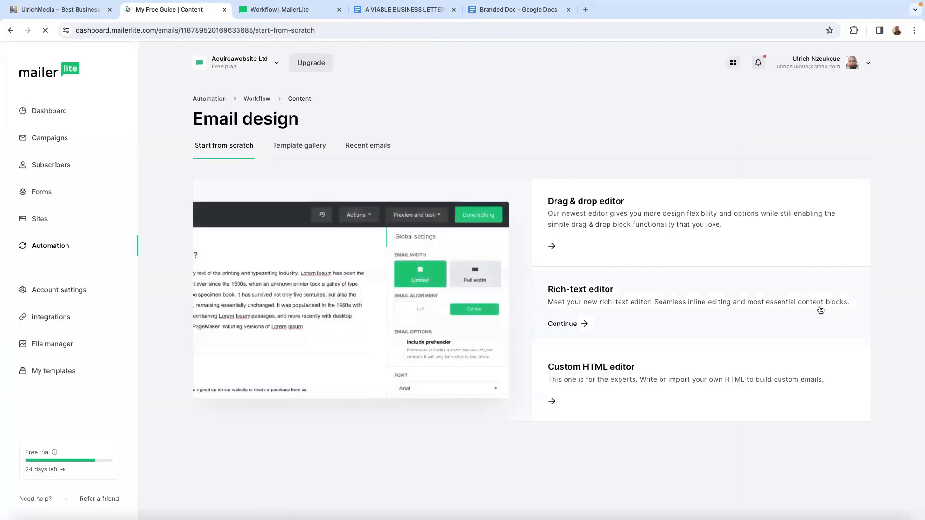
click(595, 302)
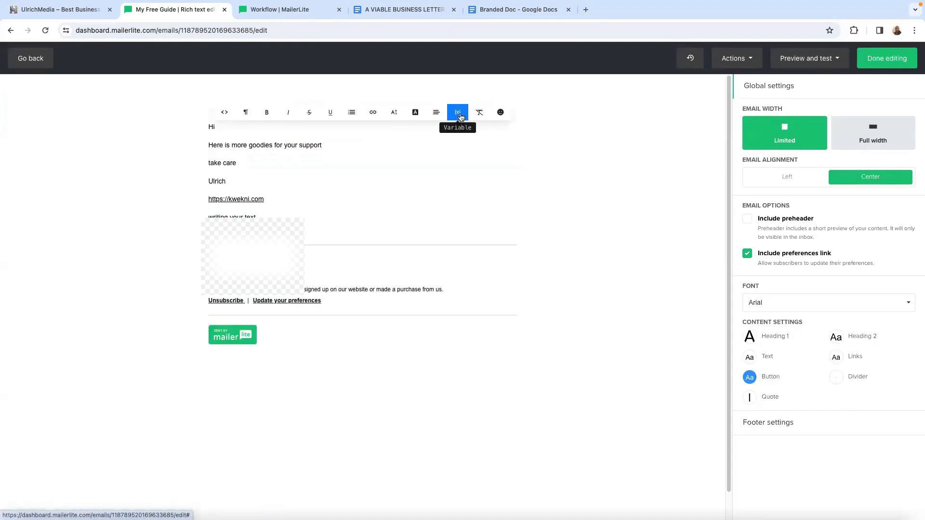
click(458, 118)
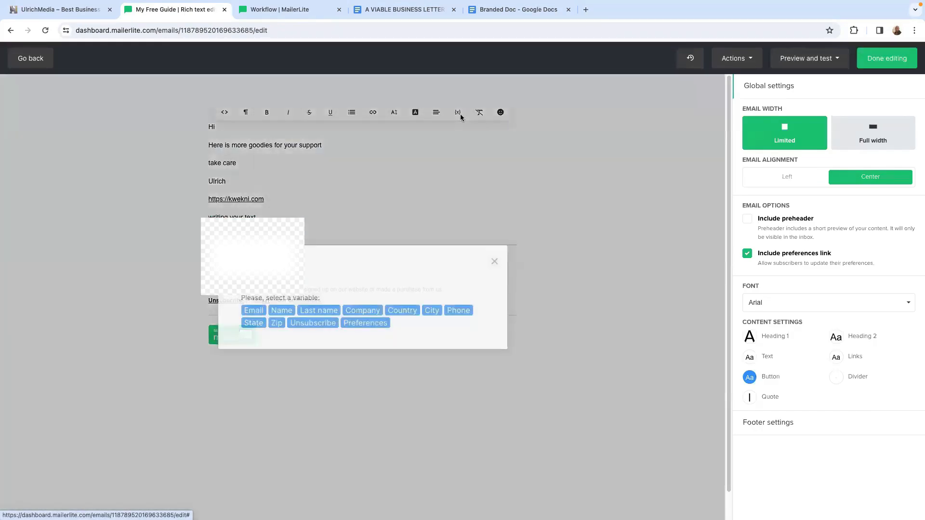
click(278, 312)
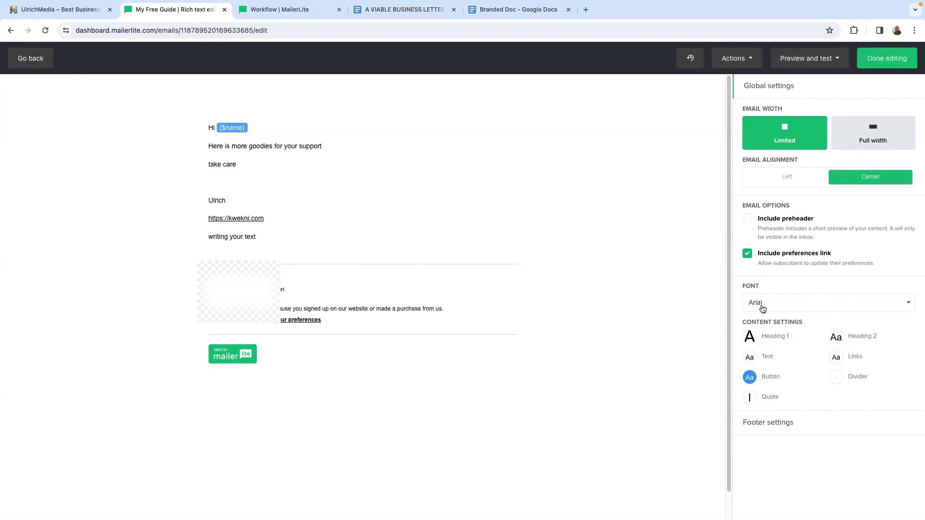
- Set the follow-up email's global font to Poppins
click(808, 306)
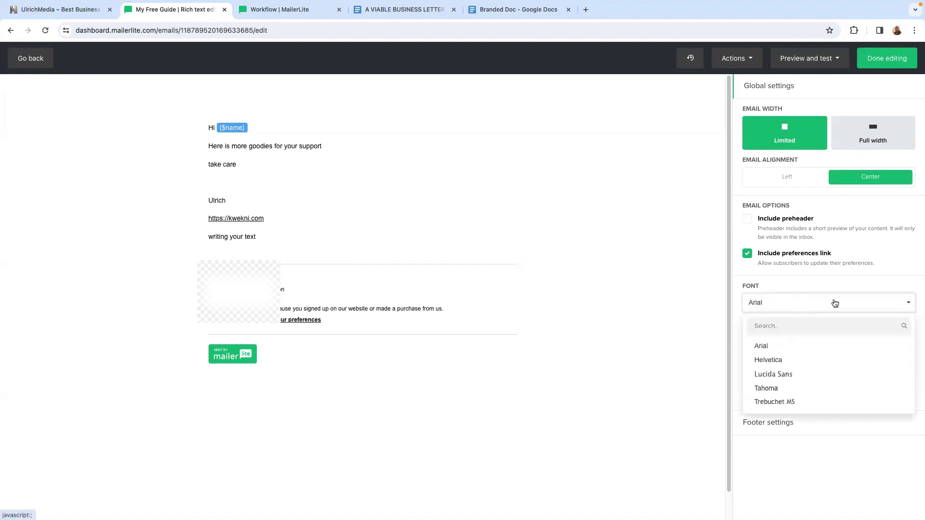
click(799, 326)
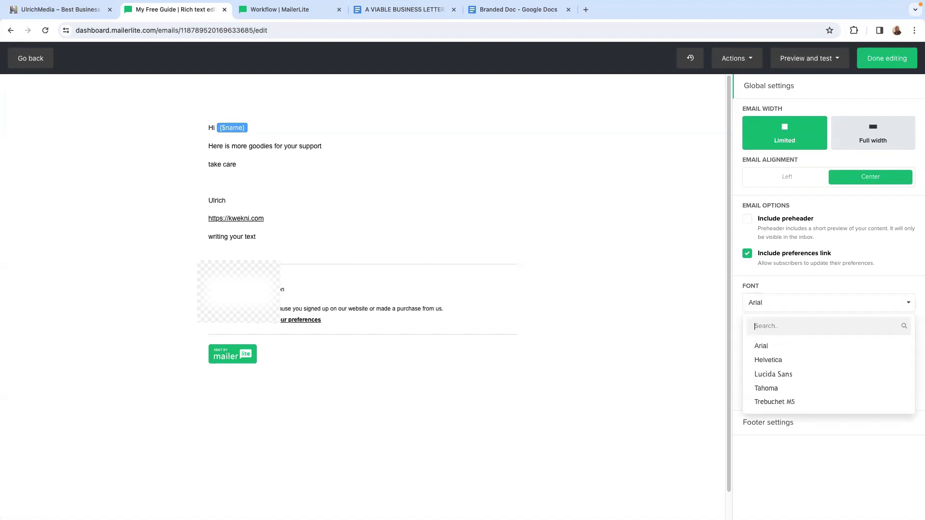
text(popp)
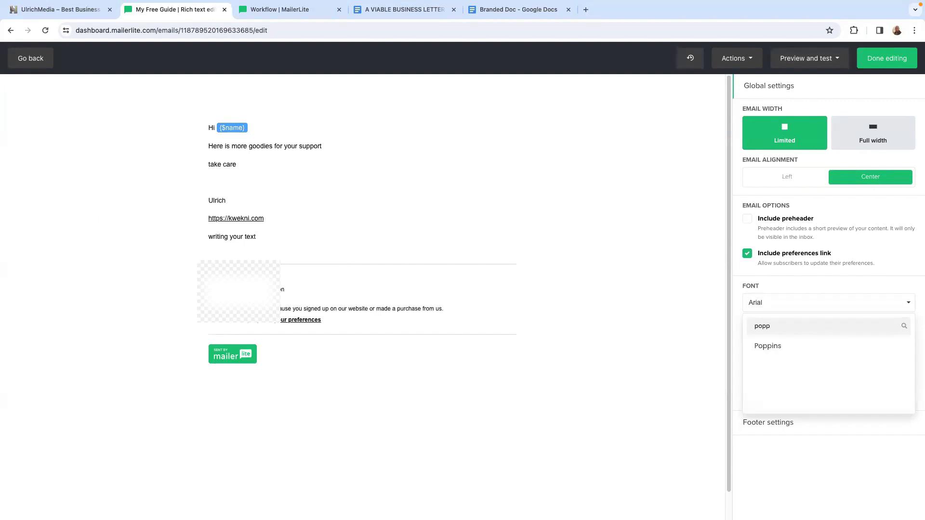
click(790, 345)
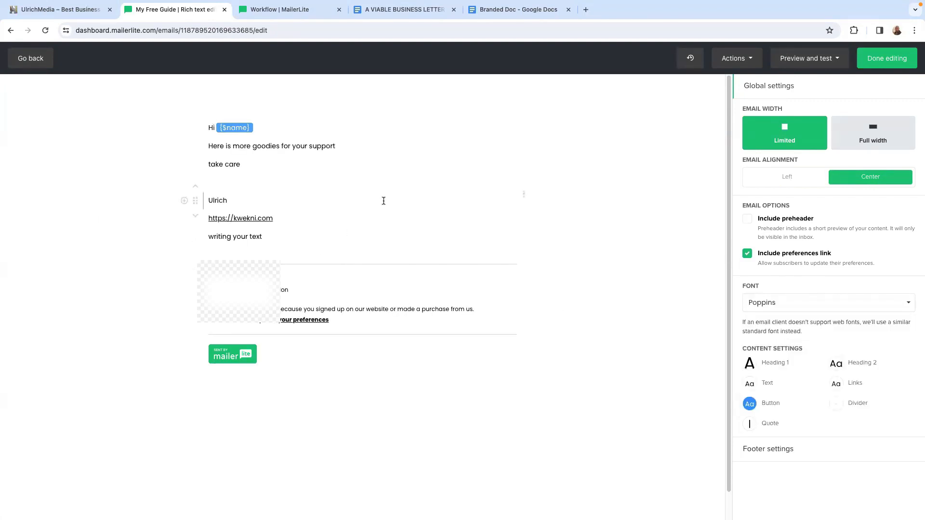
click(527, 314)
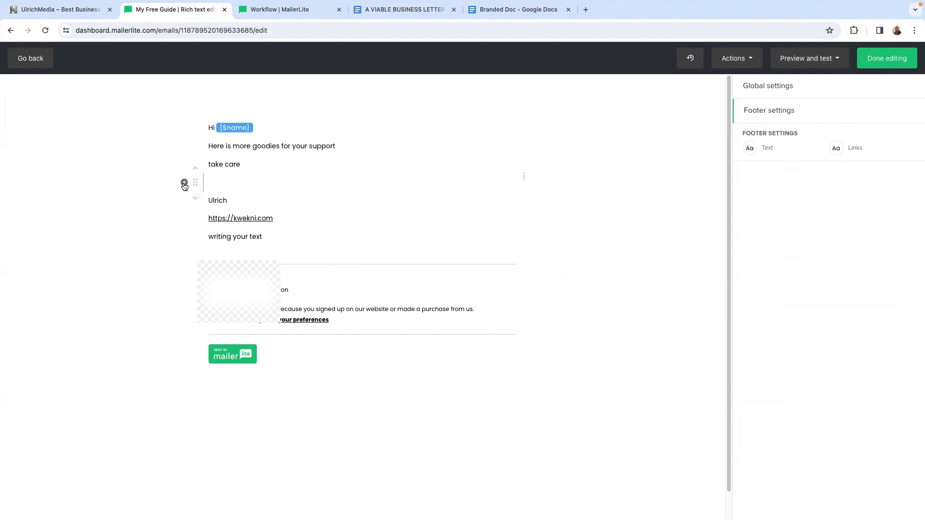
- Insert a signature block on the empty line below "take care" and replace its placeholder avatar with the man's photo
click(184, 183)
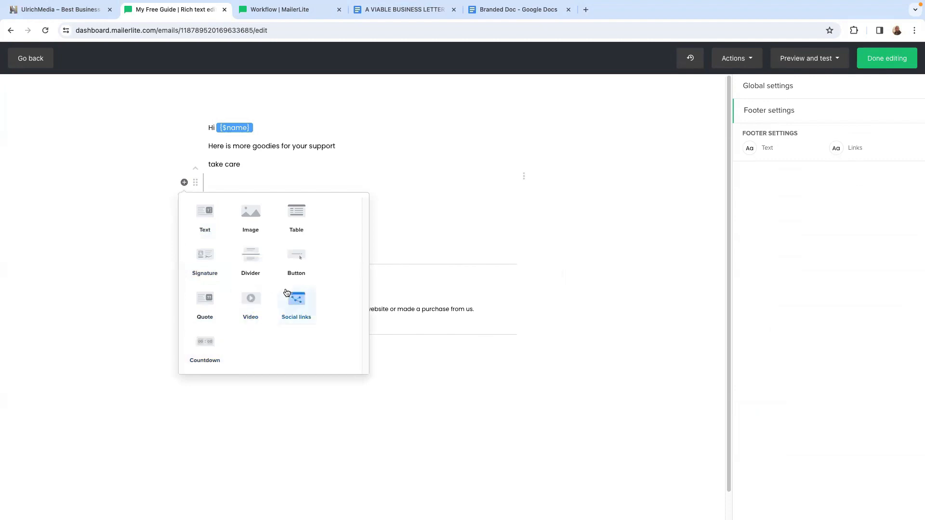
click(207, 258)
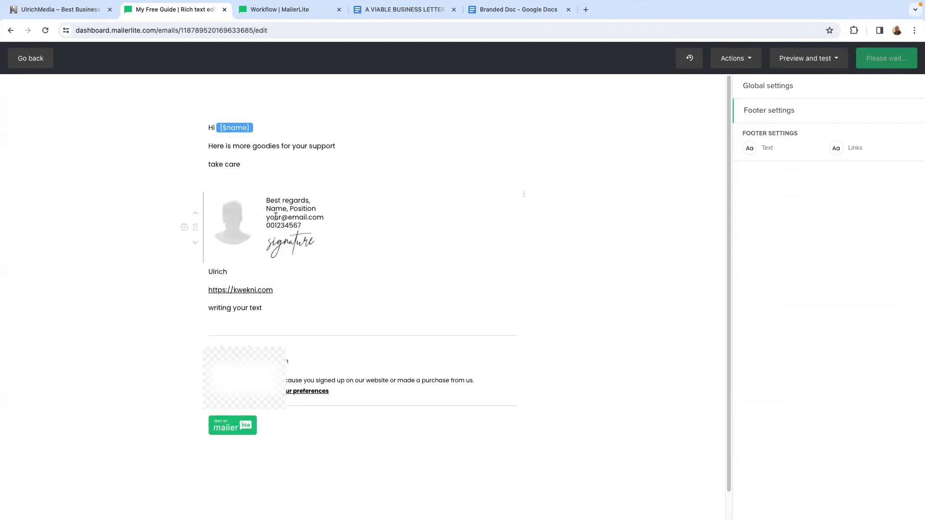
click(233, 222)
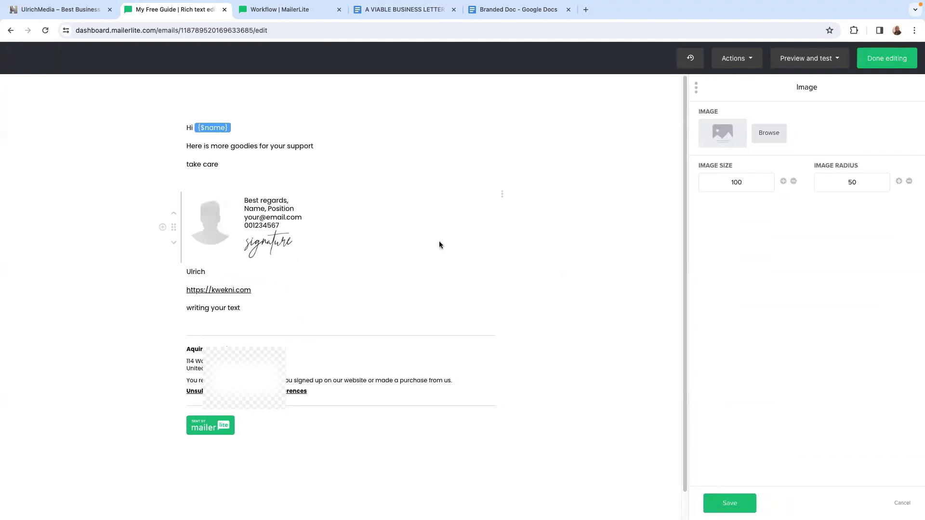
click(722, 138)
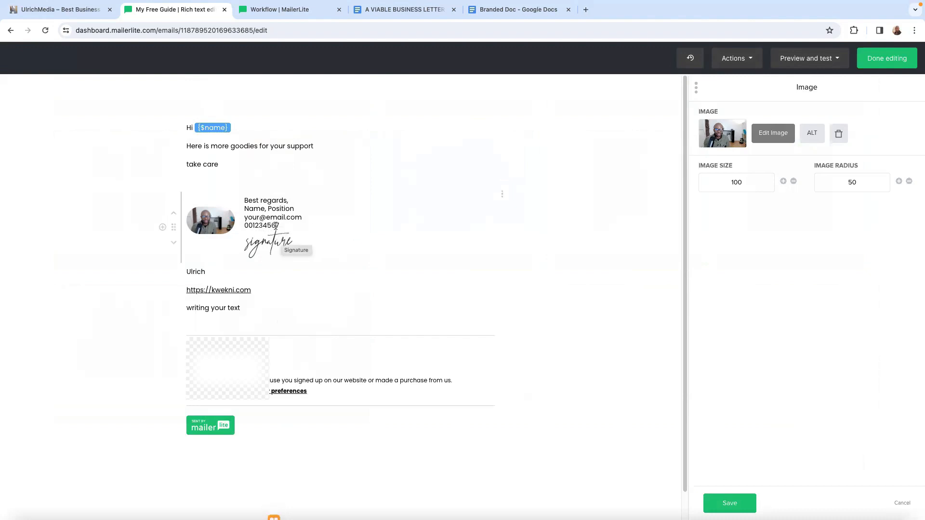
- Delete the placeholder phone number from the signature block
key(BackSpace)
key(BackSpace)
key(BackSpace)
key(BackSpace)
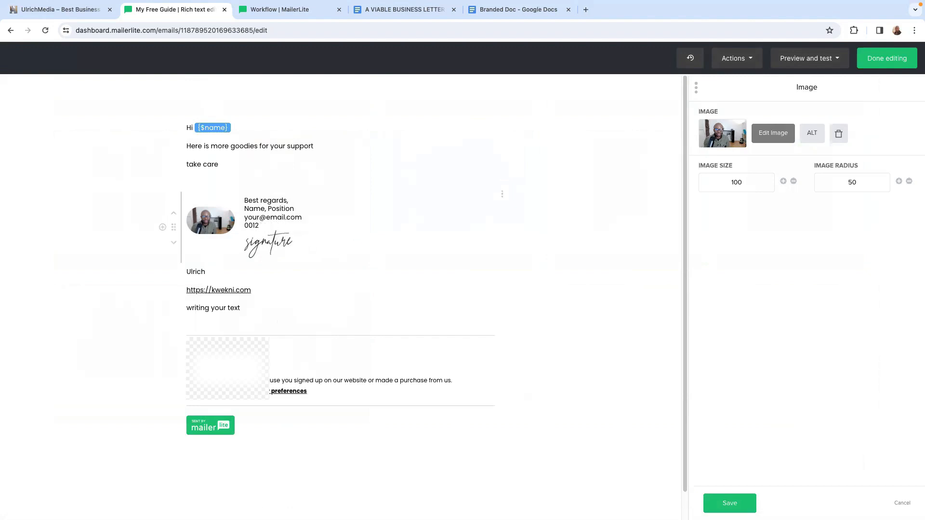
key(BackSpace)
key(BackSpace)
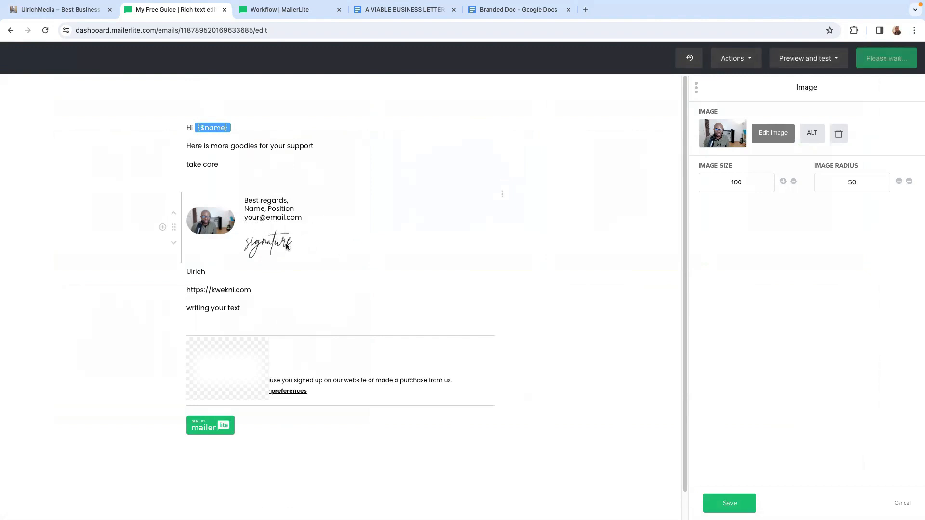
- Draw a handwritten signature for the signature block's sample signature image and apply it
click(286, 246)
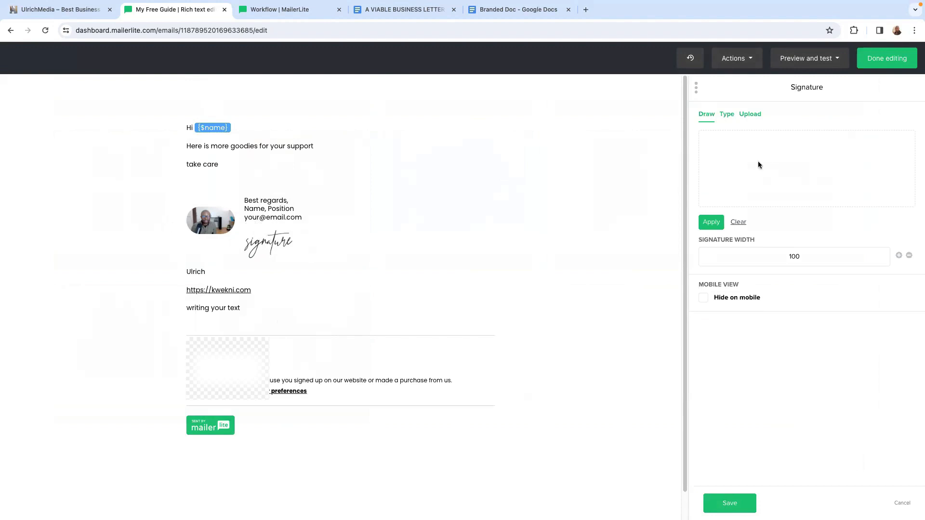
mouse_move(742, 164)
mouse_down()
mouse_move(819, 188)
mouse_move(877, 169)
mouse_move(814, 159)
mouse_move(761, 168)
mouse_move(804, 178)
mouse_up()
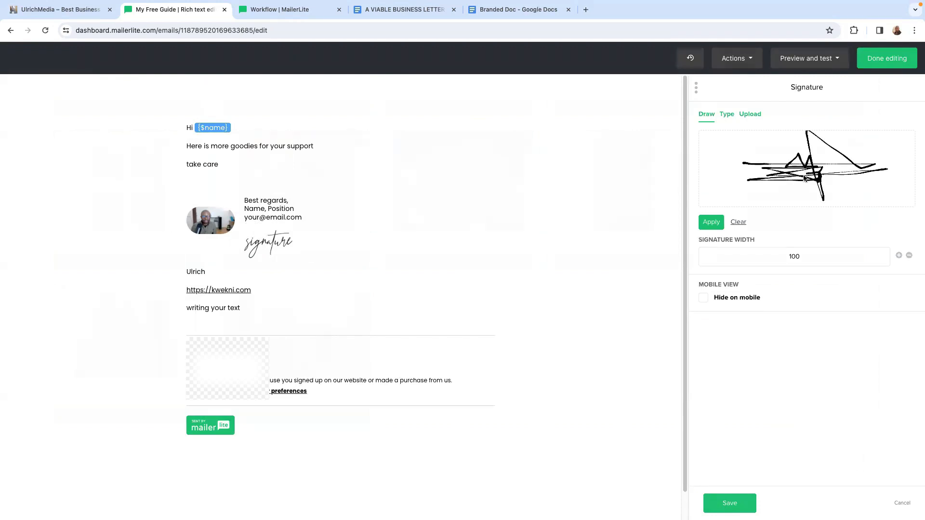
click(711, 223)
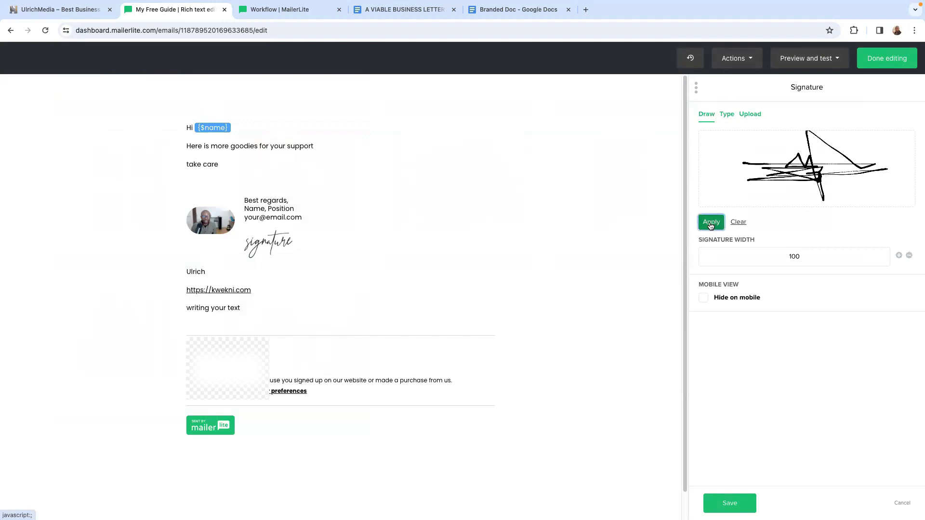
- Save the signature block and insert a social links block on a new line below the kwekni.com link
click(736, 504)
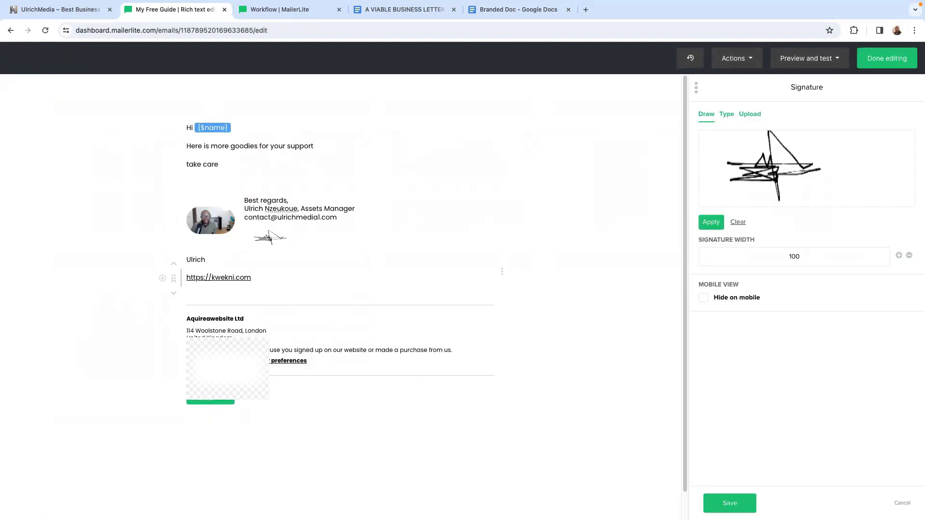
key(Return)
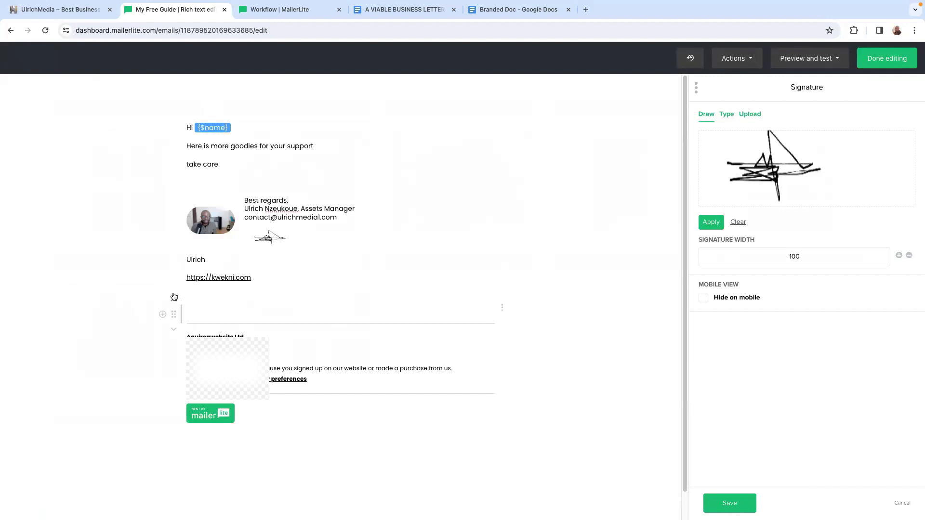
click(163, 297)
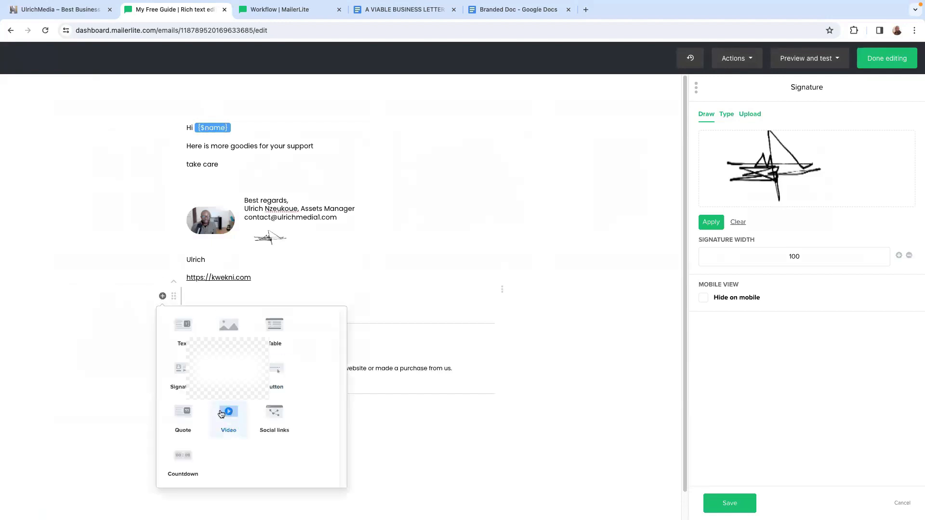
click(269, 412)
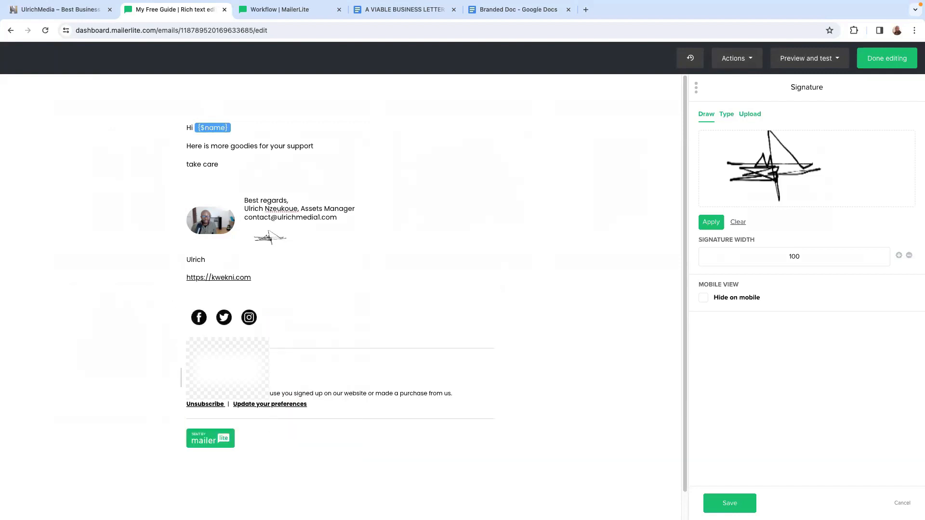
- Open the social links block's settings, leave them without changes and finish editing the email
click(196, 322)
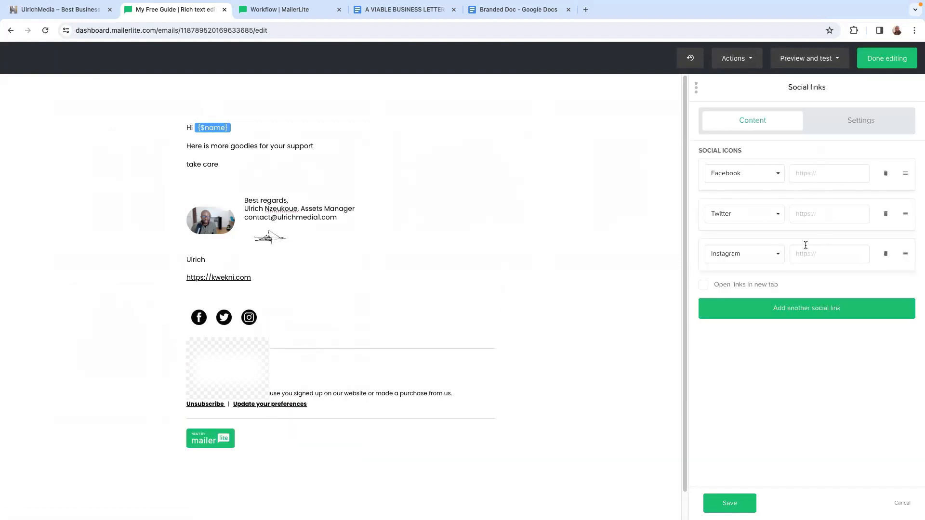
click(900, 503)
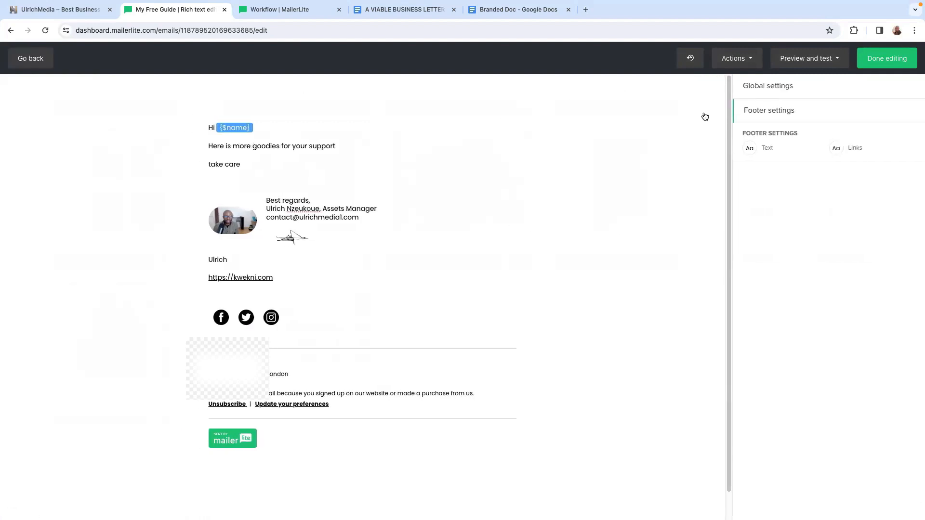
click(885, 60)
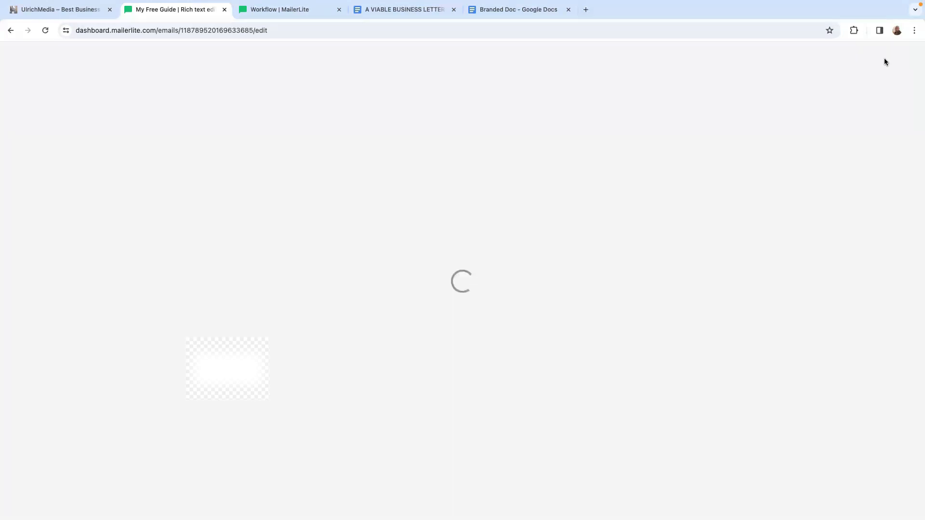
- Replace the sender e-mail of the undefined email on the condition's no branch with the address used for replies
scroll(433, 355, down, 2)
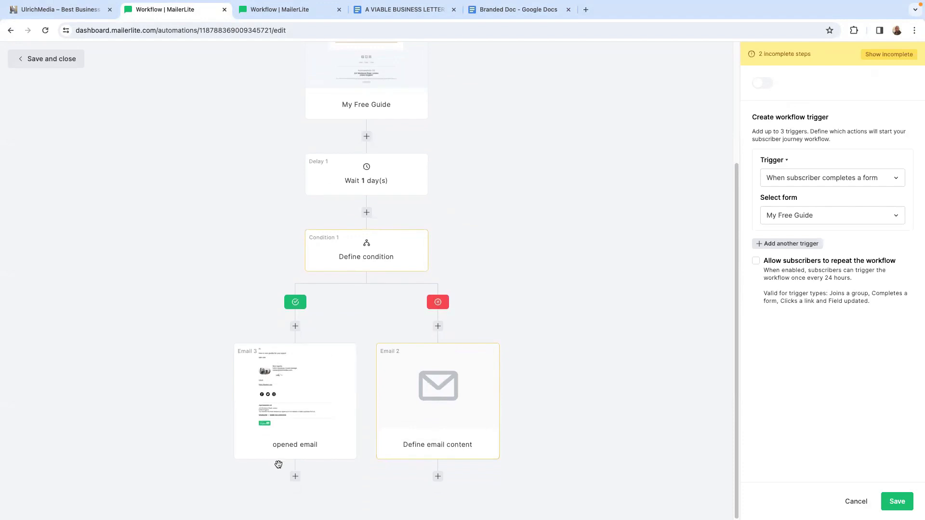
click(433, 384)
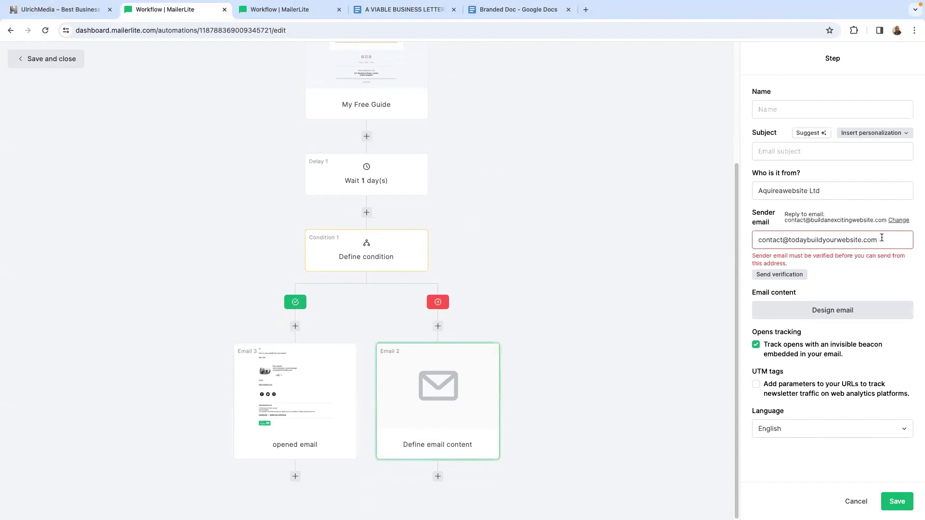
drag(884, 240, 706, 233)
key(BackSpace)
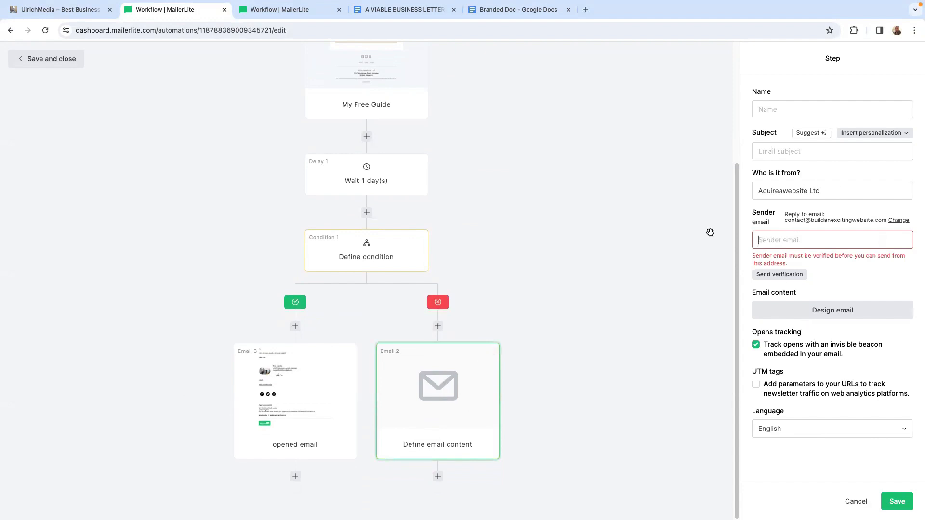
right_click(771, 281)
key(super+c)
click(602, 361)
click(764, 231)
right_click(764, 231)
click(787, 328)
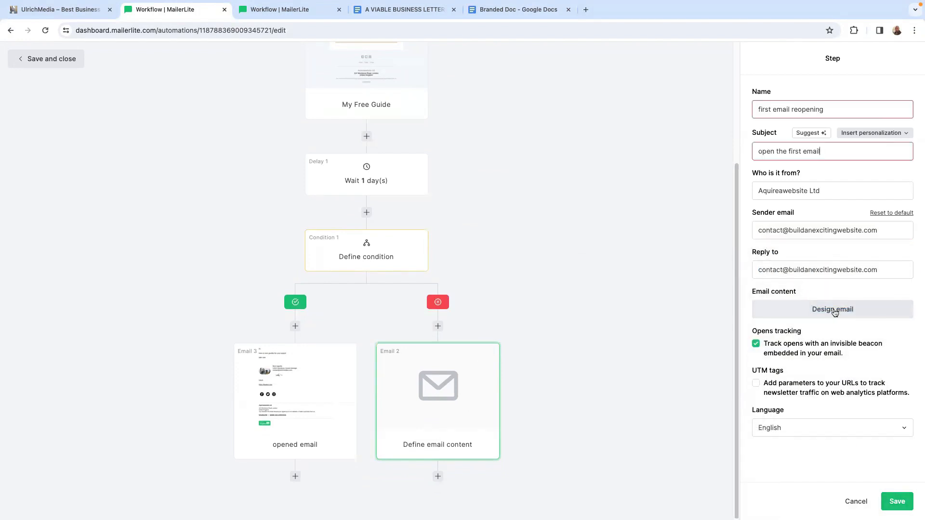
- Name the no-branch email "first email reopening" and start its design from scratch in the rich-text editor
click(816, 310)
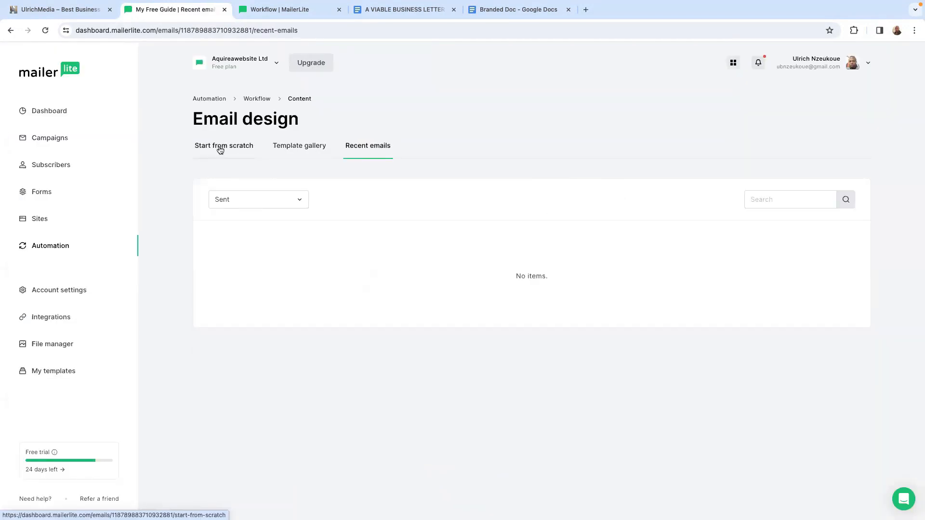
click(220, 150)
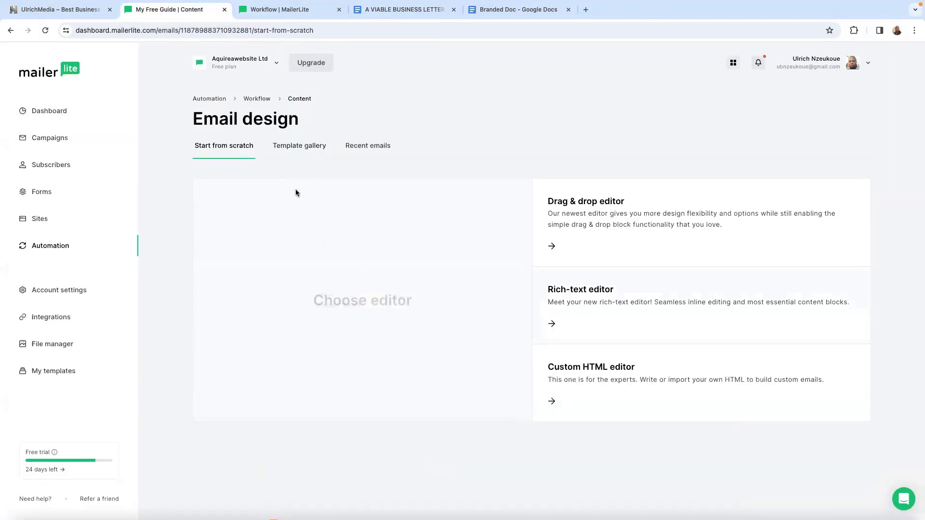
click(597, 295)
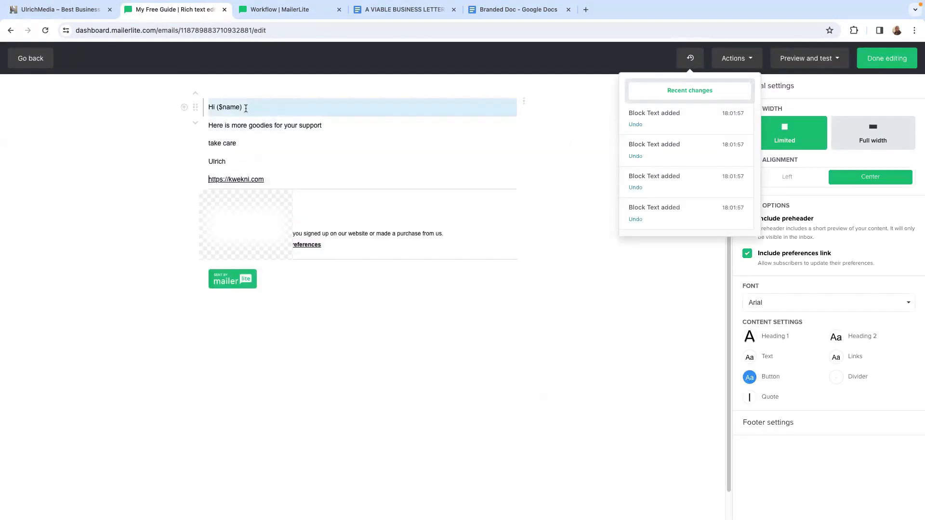
- Insert the {$name} variable after "Hi" in the "please open the first email" message and finish editing
click(246, 107)
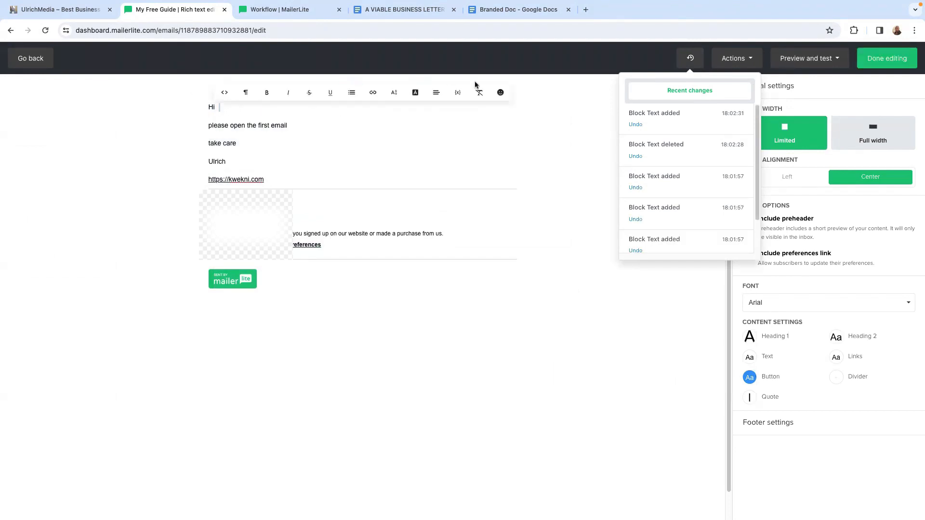
click(457, 96)
click(279, 309)
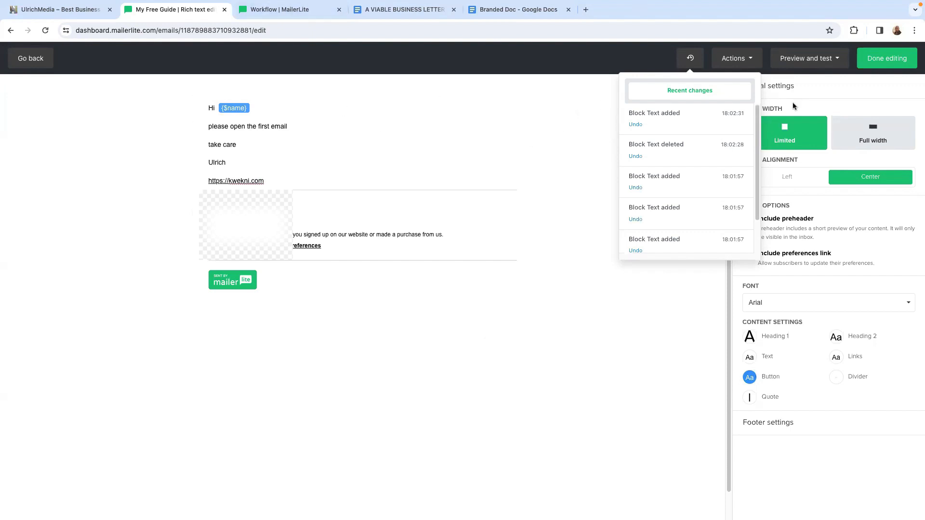
click(880, 63)
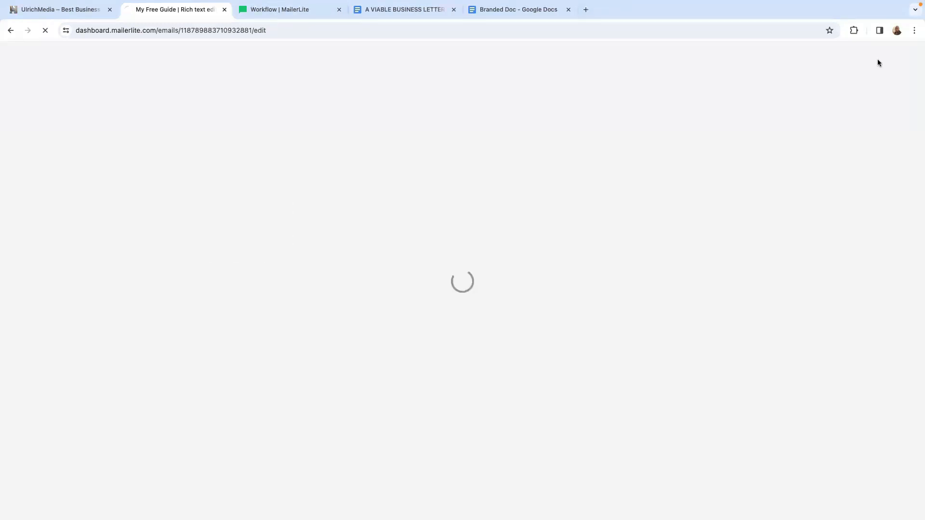
- Review the workflow's steps and both branches, and save the form trigger settings
scroll(470, 382, down, 3)
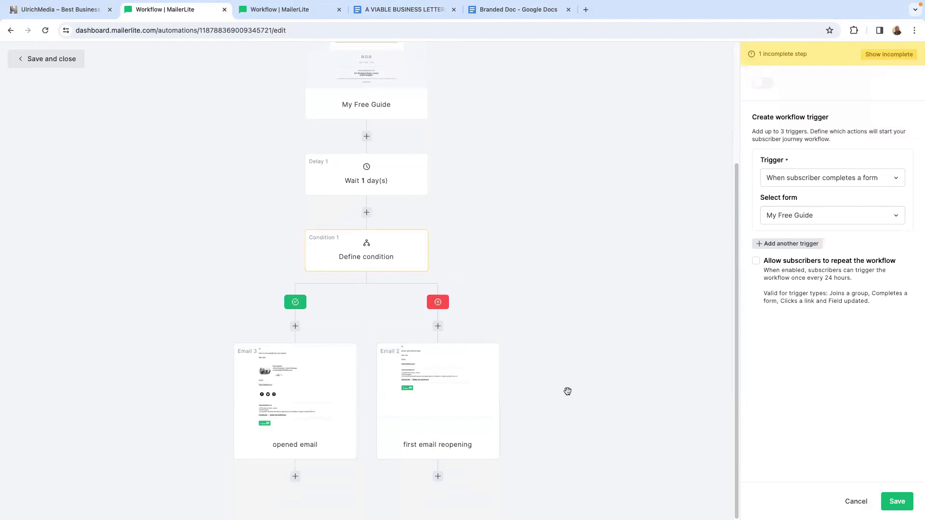
scroll(574, 361, up, 3)
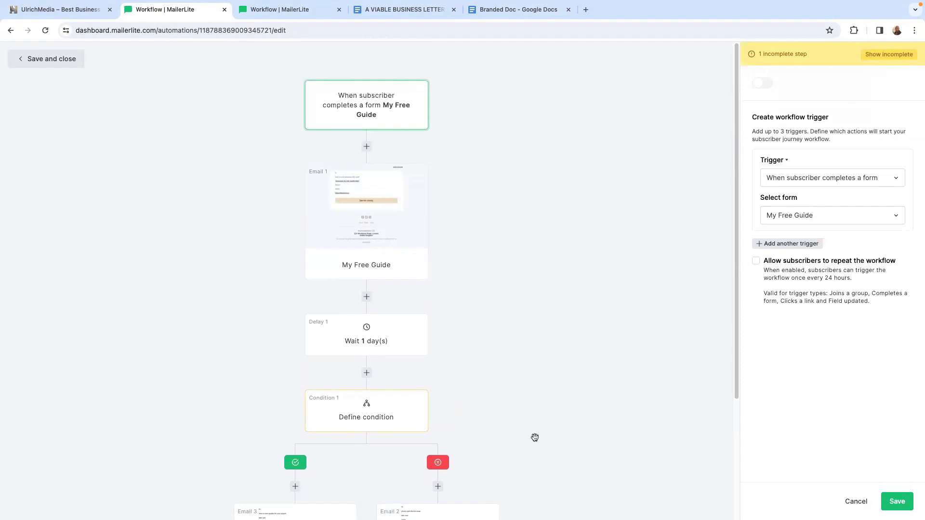
scroll(535, 438, down, 3)
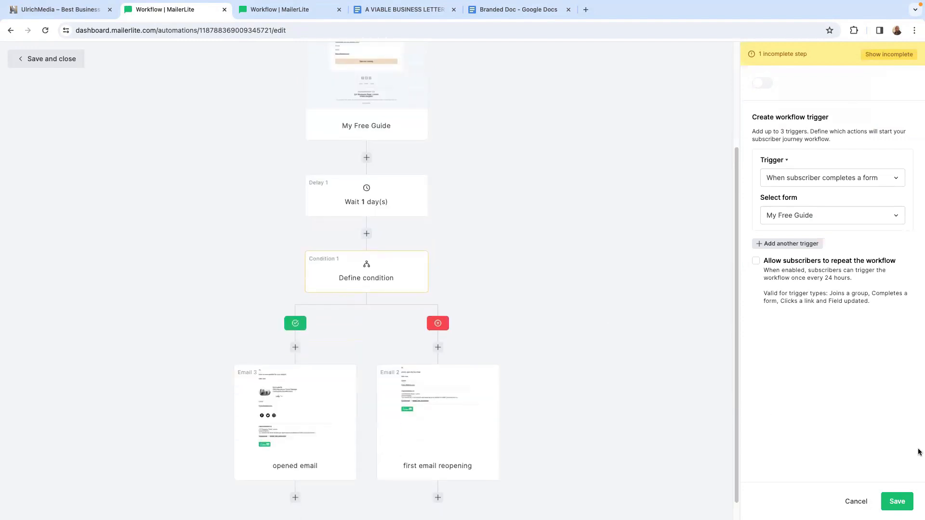
click(897, 502)
- Add a delay of 2 days below the "opened email" step on the yes branch and save it
scroll(498, 403, down, 1)
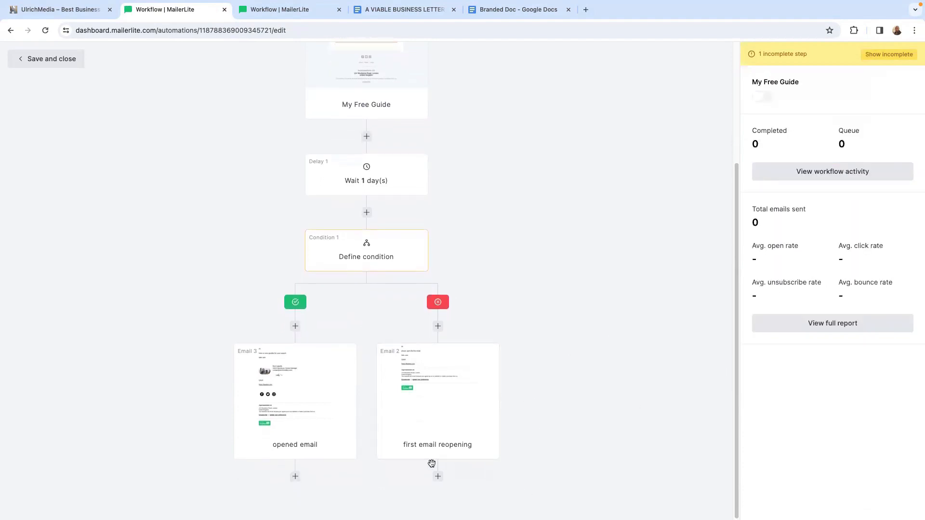
click(438, 477)
click(295, 476)
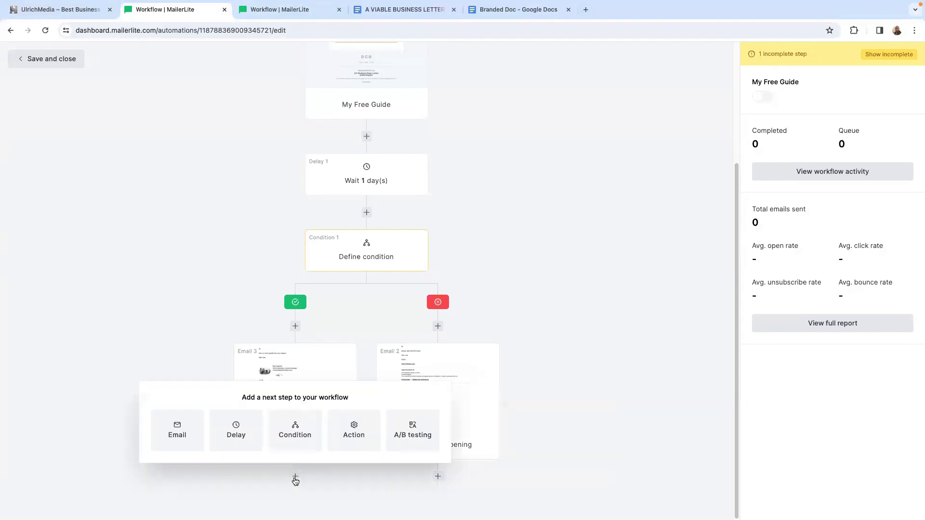
click(236, 430)
scroll(362, 436, down, 2)
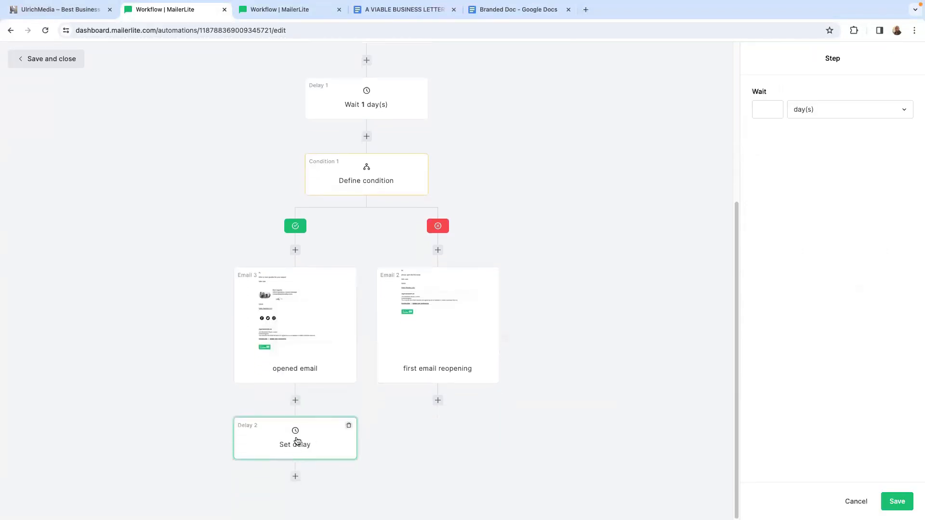
click(772, 105)
click(771, 150)
click(897, 501)
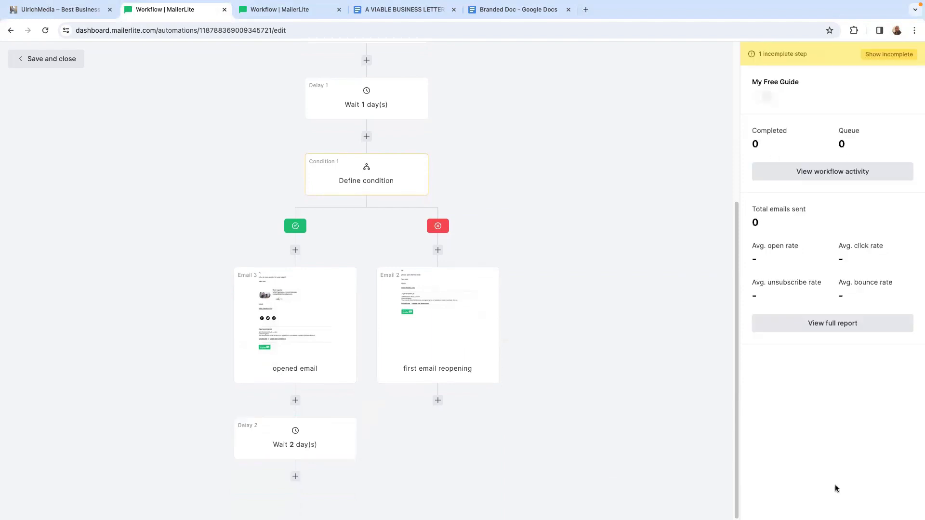
- Add an email named "hi" below the 2-day delay, expand its reply-to setting and open its content design
click(296, 476)
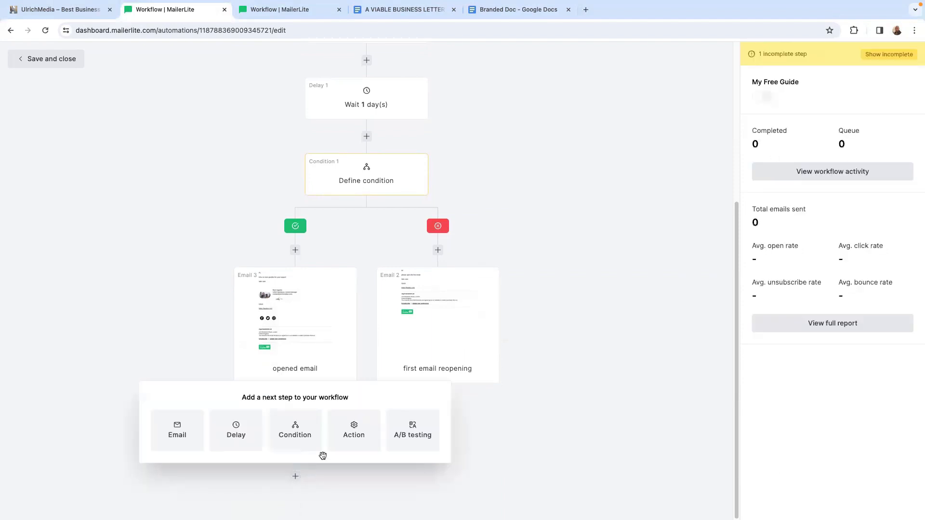
click(176, 431)
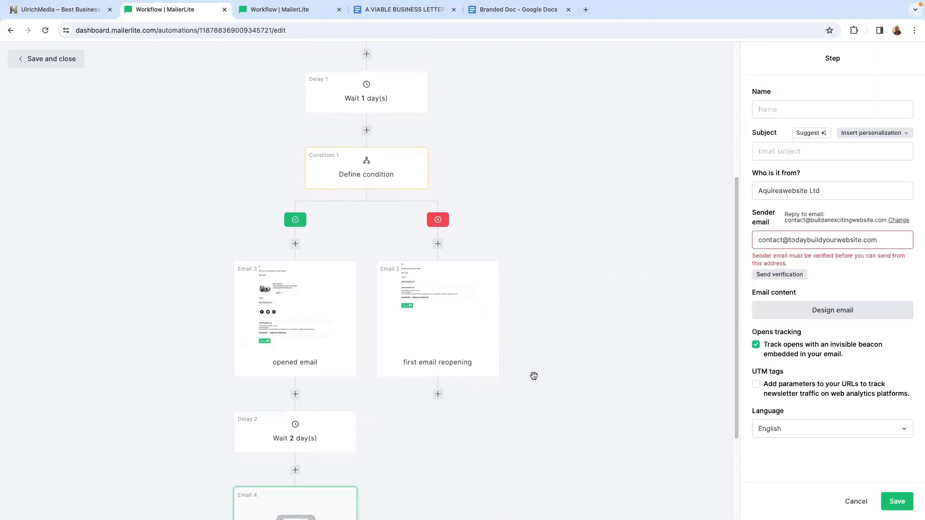
scroll(355, 411, down, 3)
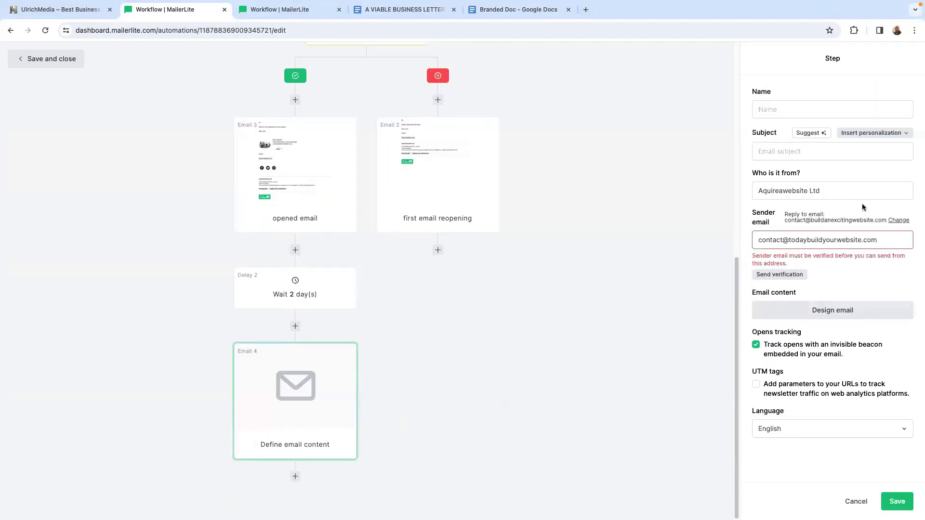
click(899, 220)
click(825, 340)
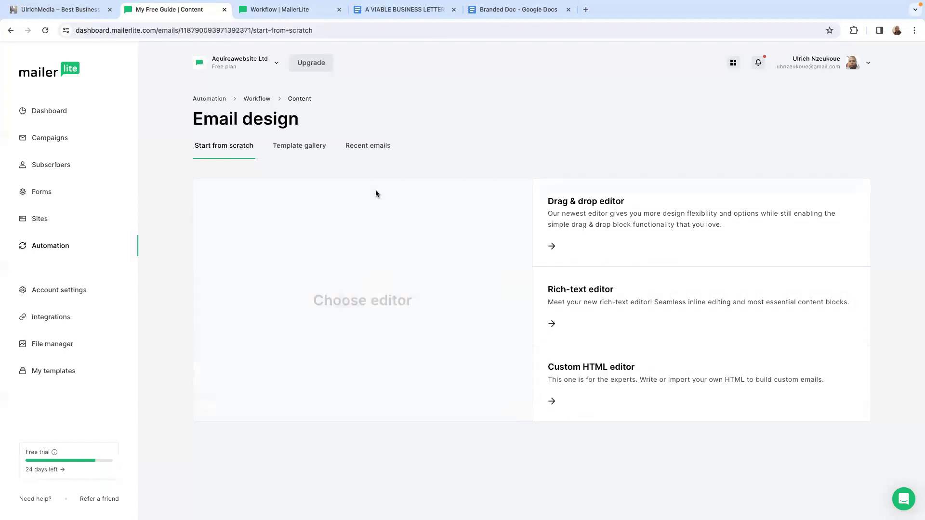
- Look at the email template gallery and return to the workflow without choosing a template
click(316, 151)
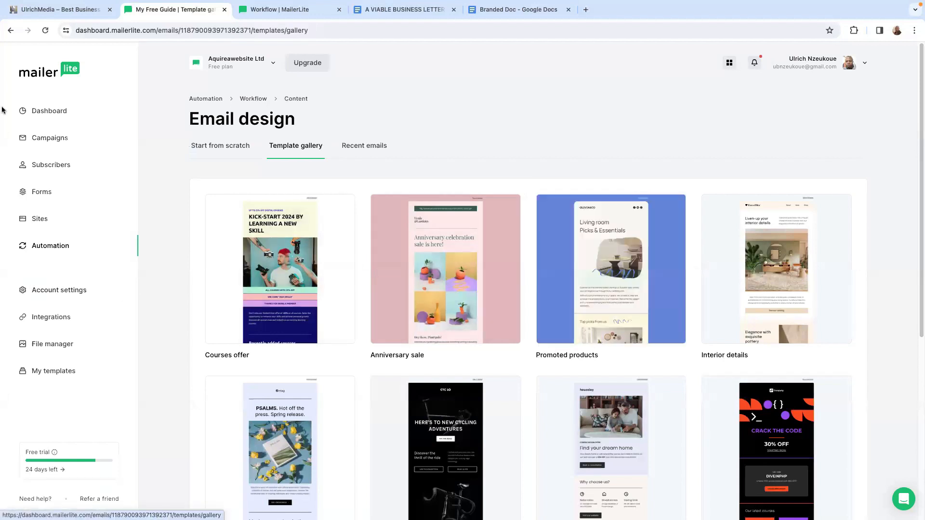
click(9, 31)
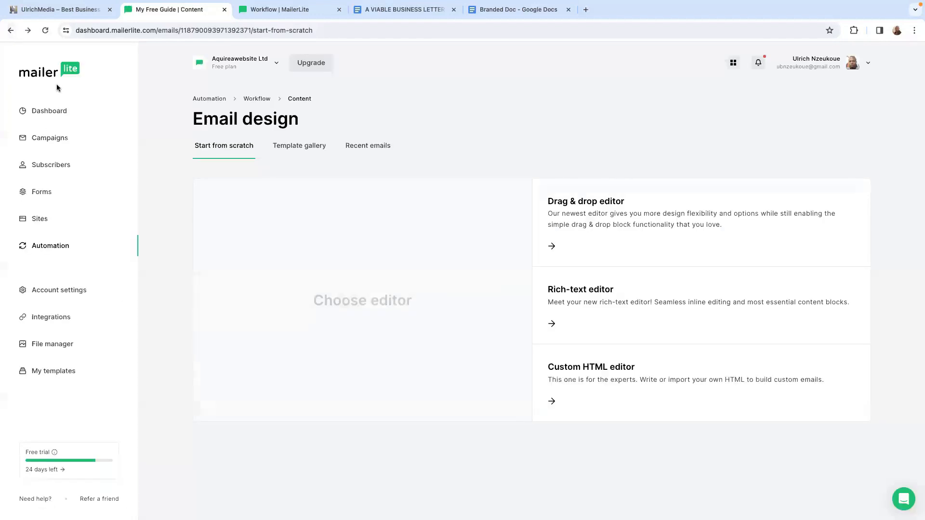
click(11, 30)
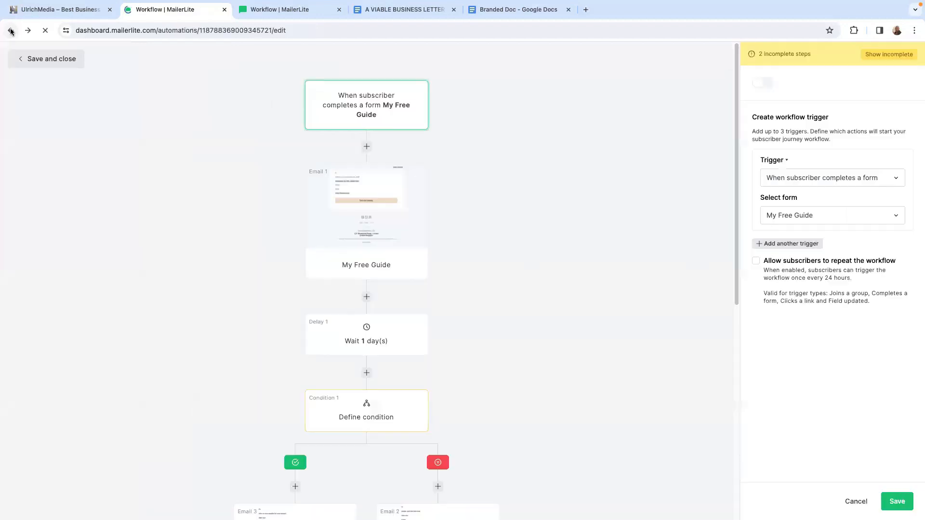
- Check the workflow down to the "hi" email, and save and close the workflow
scroll(454, 392, down, 3)
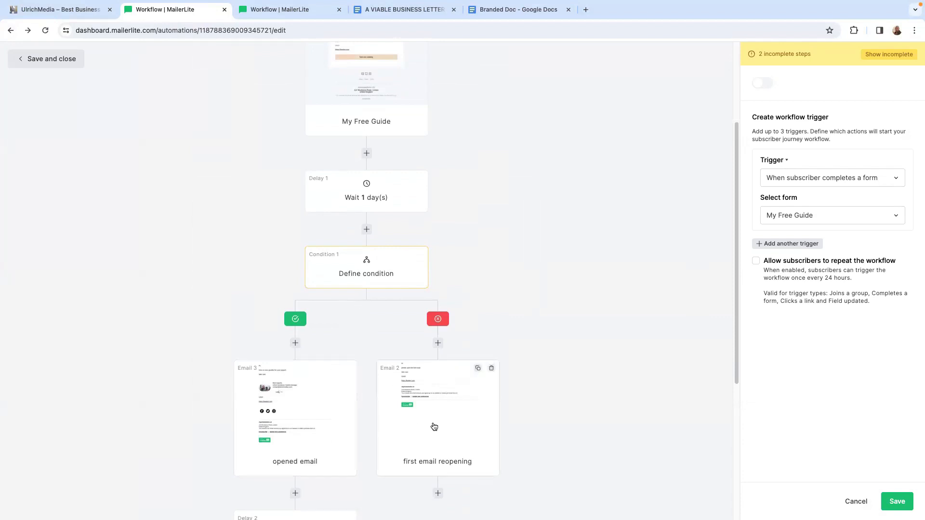
scroll(434, 427, down, 1)
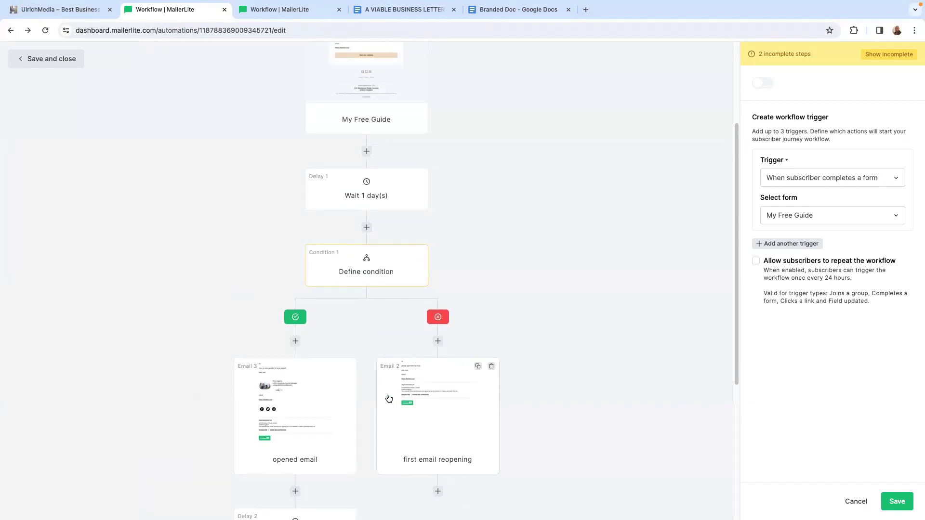
scroll(390, 403, down, 5)
scroll(322, 330, down, 1)
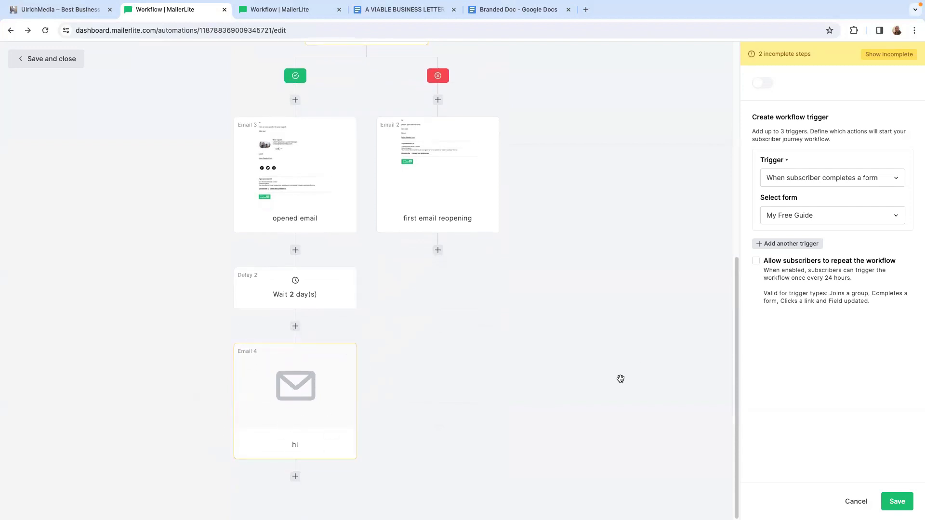
click(48, 62)
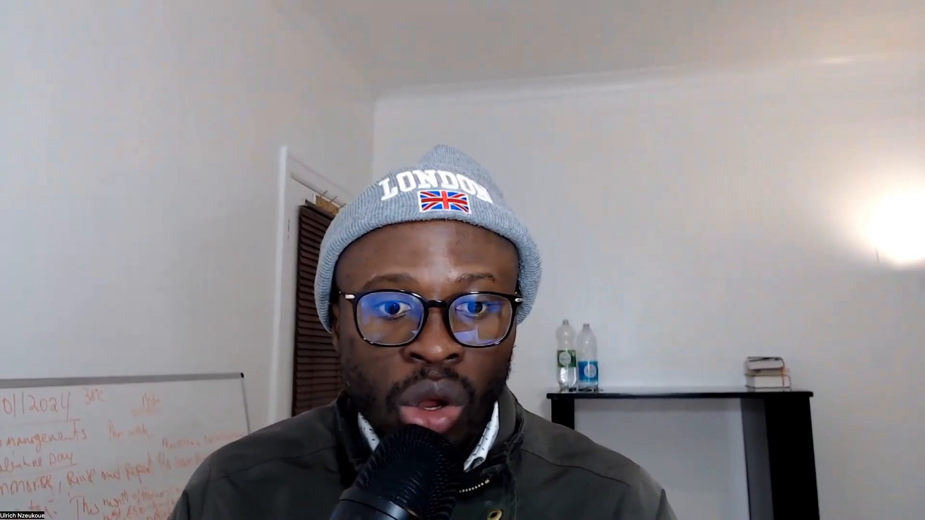